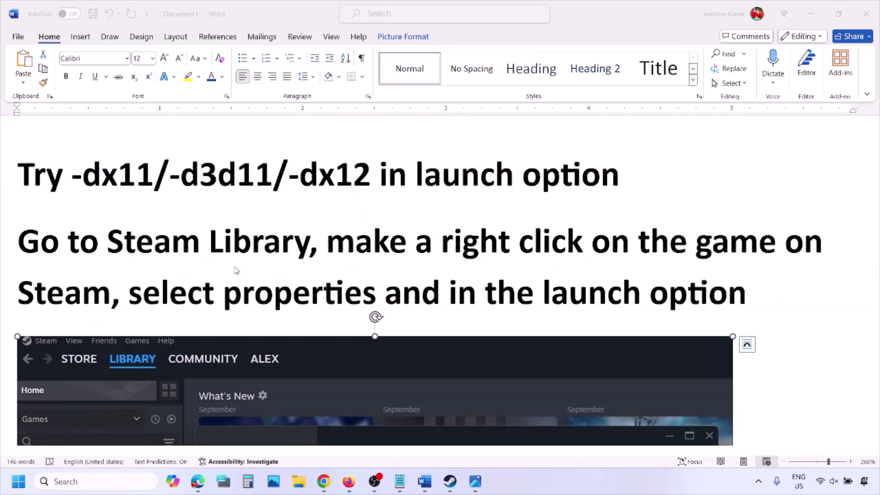
Read the Word guide's instructions for reaching a Steam game's launch options and examine the -dx11 example picture
{"action": "scroll", "coordinate": [234, 266], "scroll_direction": "down", "scroll_amount": 2}
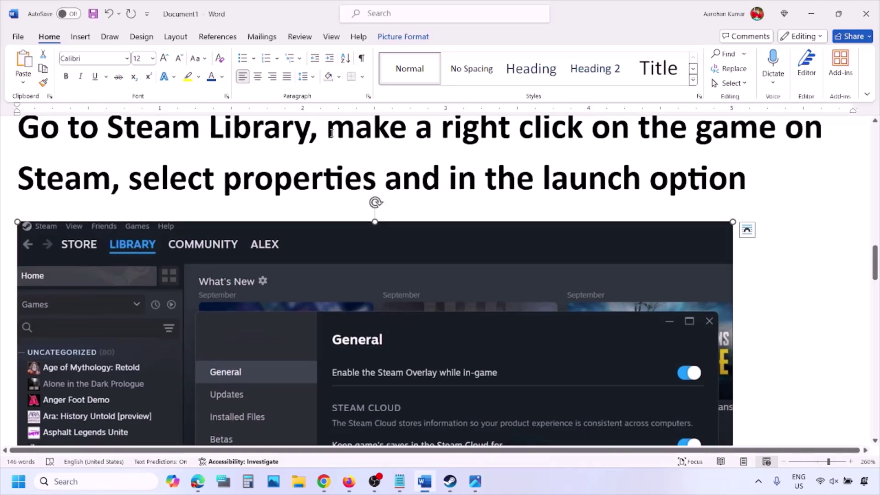
{"action": "left_click_drag", "start_coordinate": [328, 133], "coordinate": [785, 134]}
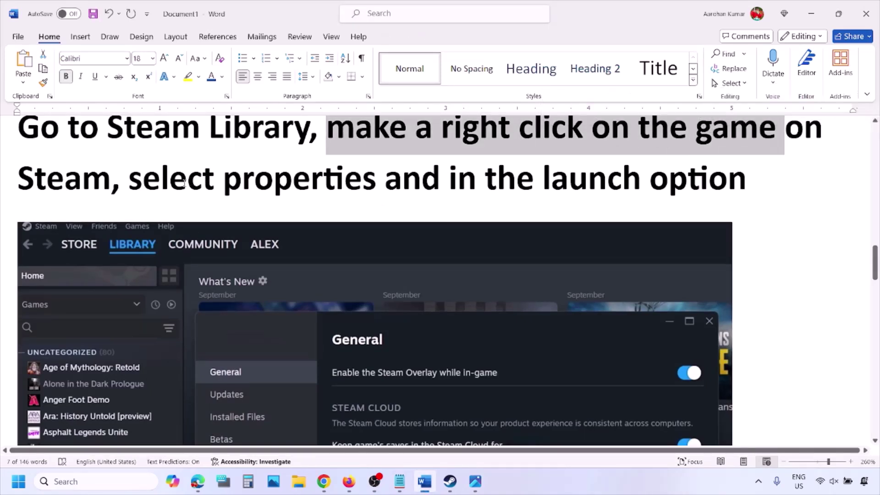
{"action": "left_click_drag", "start_coordinate": [130, 180], "coordinate": [384, 180]}
{"action": "scroll", "coordinate": [380, 183], "scroll_direction": "down", "scroll_amount": 5}
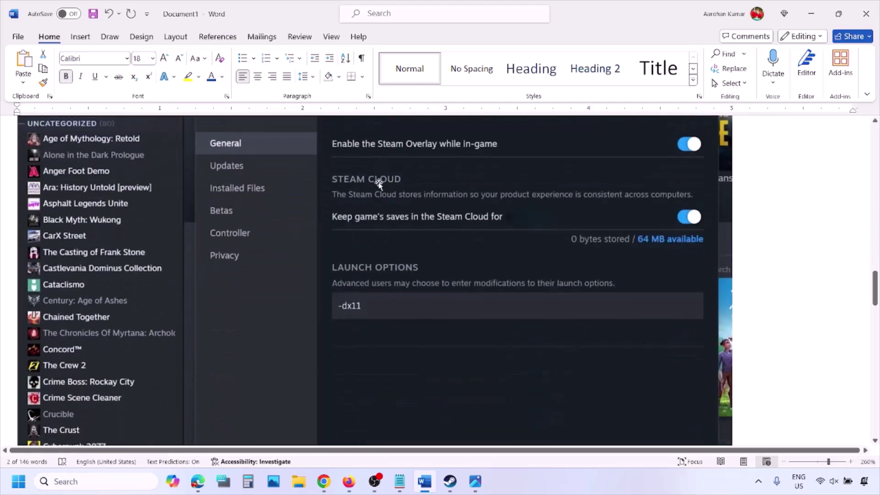
{"action": "scroll", "coordinate": [379, 182], "scroll_direction": "up", "scroll_amount": 2}
{"action": "right_click", "coordinate": [379, 238]}
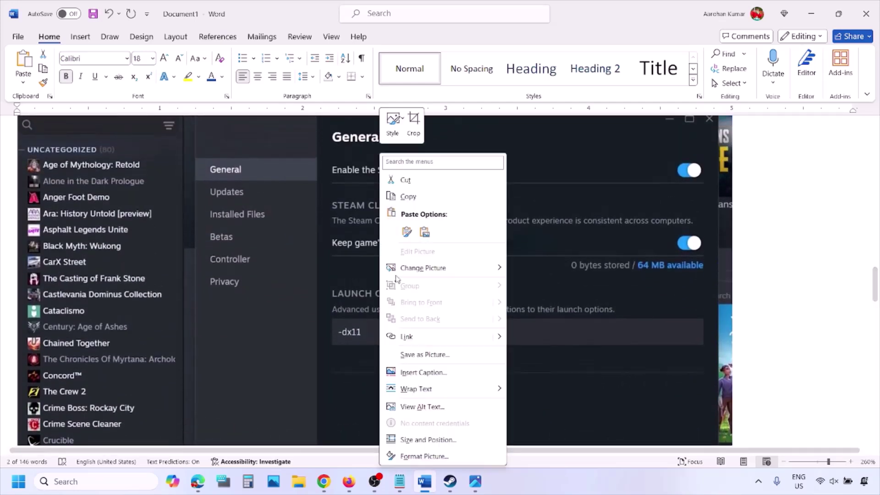
{"action": "left_click", "coordinate": [345, 334]}
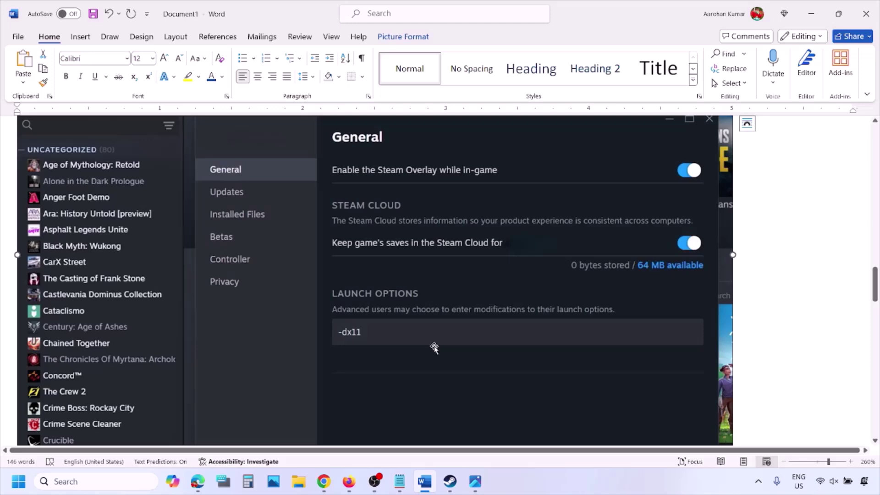
Examine the guide's example pictures for the -d3d11 and -dx12 launch options
{"action": "scroll", "coordinate": [434, 348], "scroll_direction": "down", "scroll_amount": 8}
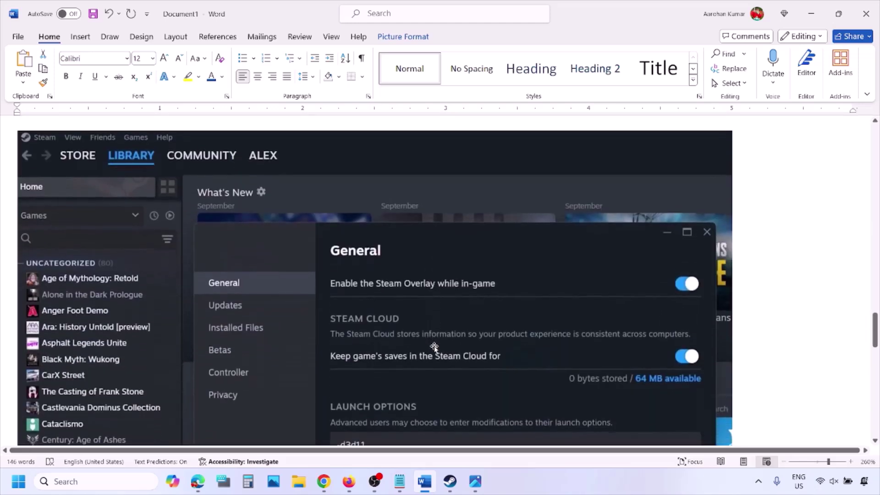
{"action": "scroll", "coordinate": [434, 347], "scroll_direction": "down", "scroll_amount": 4}
{"action": "scroll", "coordinate": [385, 262], "scroll_direction": "up", "scroll_amount": 1}
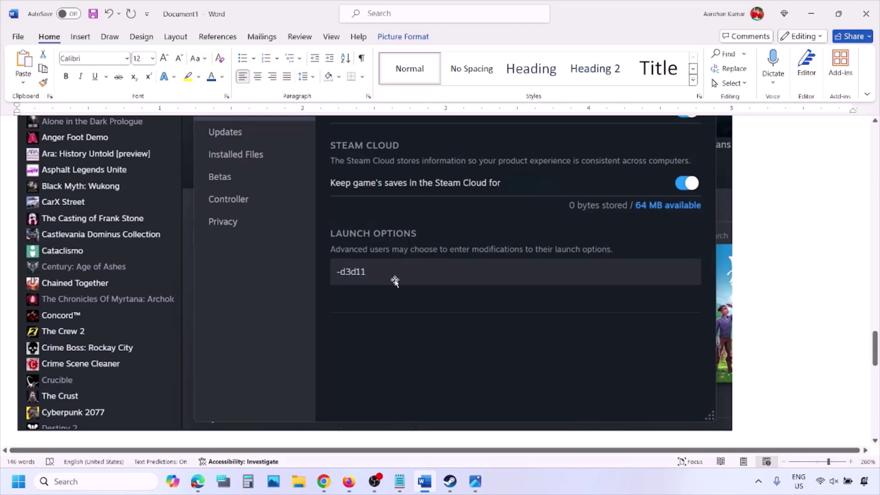
{"action": "scroll", "coordinate": [395, 280], "scroll_direction": "down", "scroll_amount": 8}
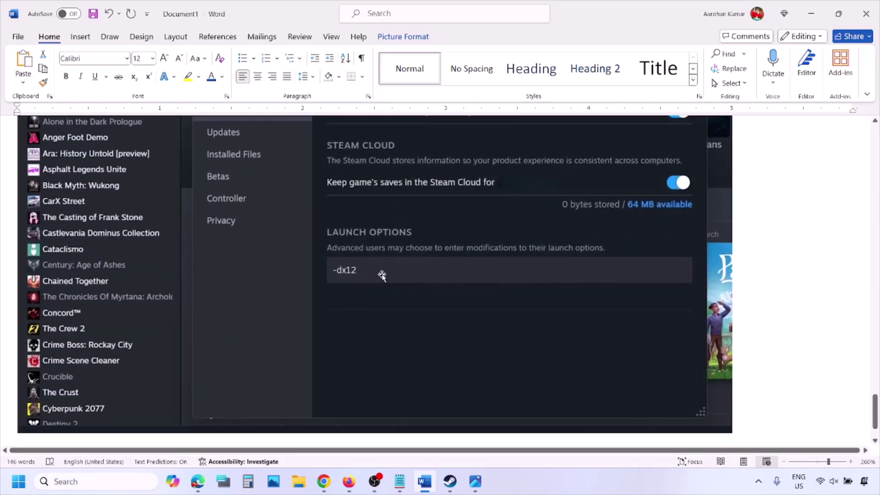
Show the Windows power options for restarting the PC, and highlight the Step 2 run-as-administrator instruction in the Word guide
{"action": "left_click", "coordinate": [424, 482]}
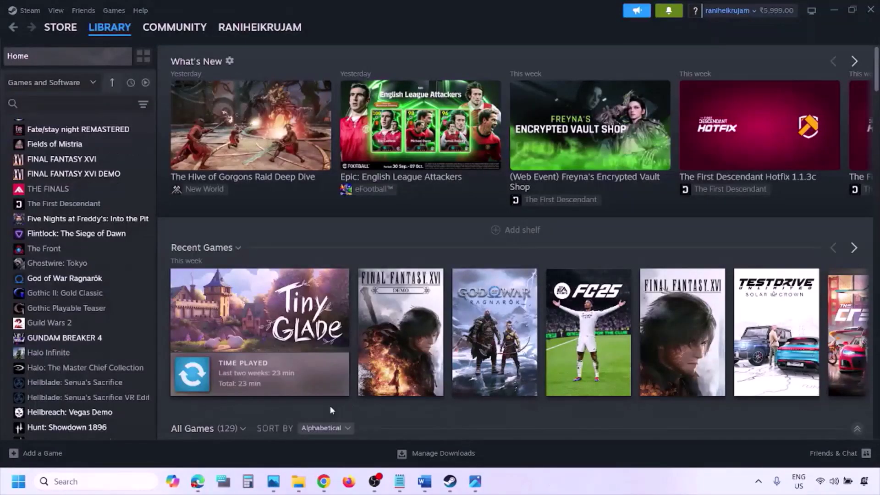
{"action": "left_click", "coordinate": [18, 482]}
{"action": "left_click", "coordinate": [334, 442]}
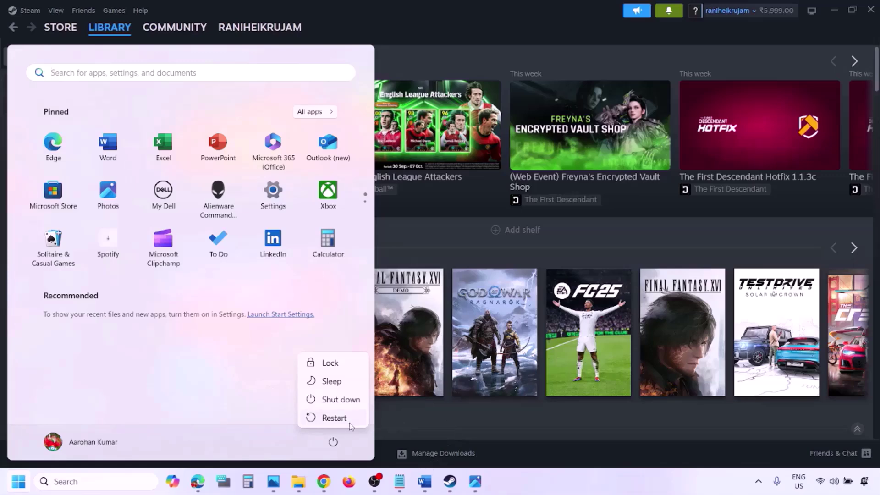
{"action": "left_click", "coordinate": [427, 487]}
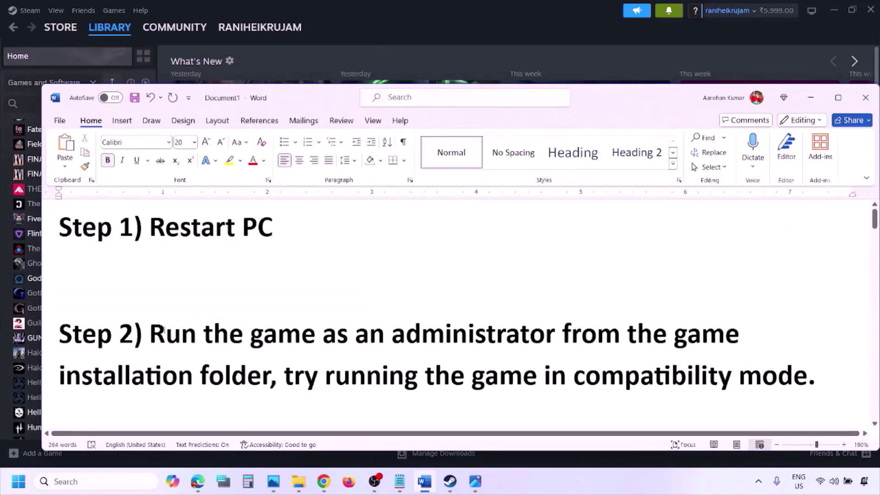
{"action": "left_click_drag", "start_coordinate": [150, 335], "coordinate": [247, 376]}
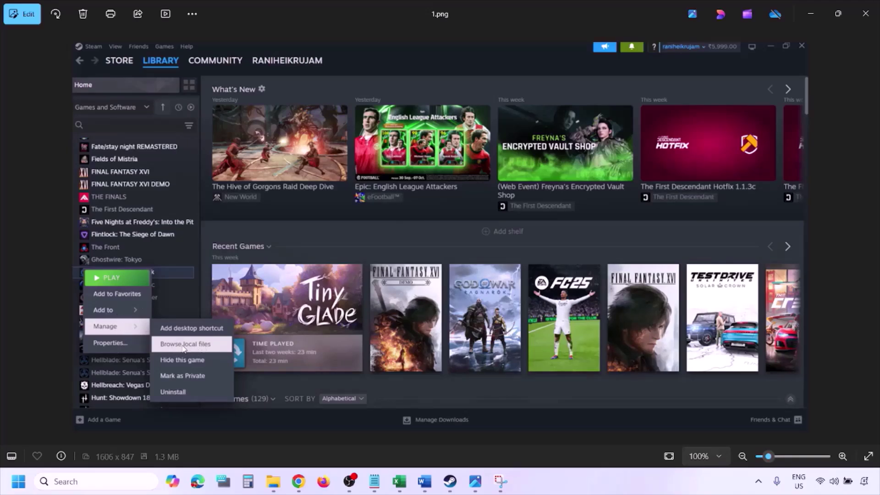
Examine 1.png for browsing the game's local files and 2.png for opening the game executable's properties
{"action": "scroll", "coordinate": [208, 343], "scroll_direction": "up", "scroll_amount": 2}
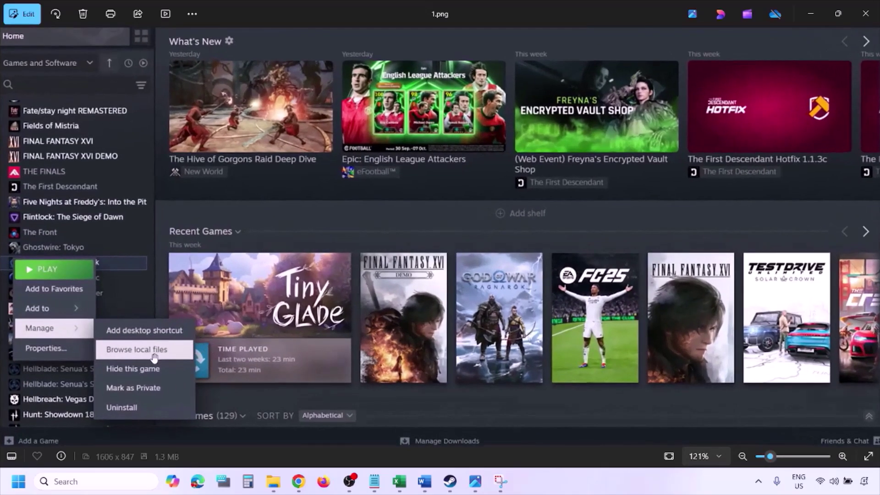
{"action": "scroll", "coordinate": [176, 354], "scroll_direction": "down", "scroll_amount": 2}
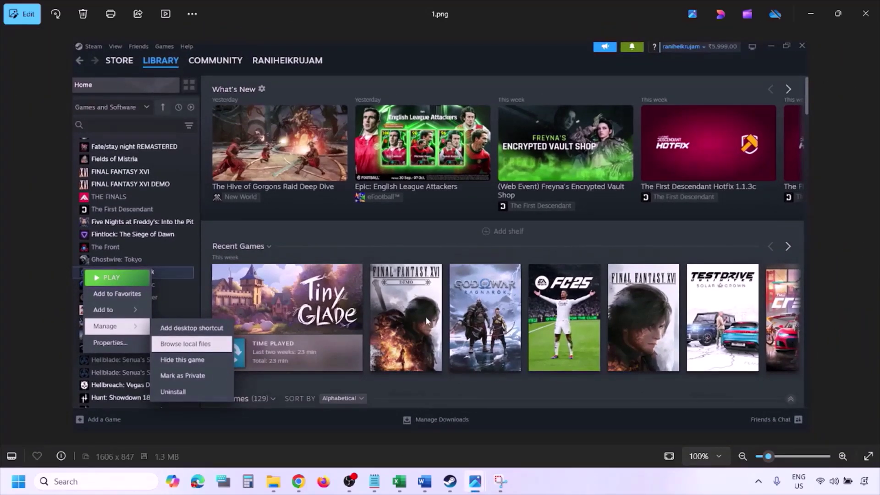
{"action": "key", "text": "Right"}
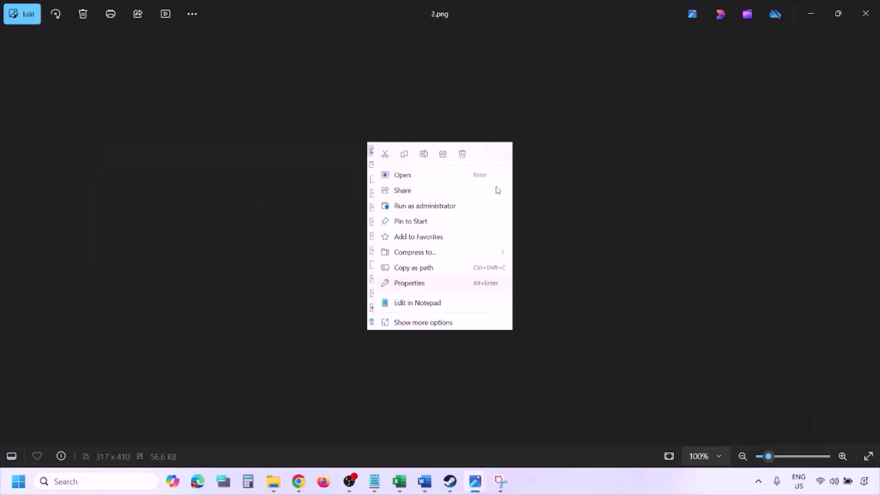
{"action": "scroll", "coordinate": [434, 278], "scroll_direction": "up", "scroll_amount": 4}
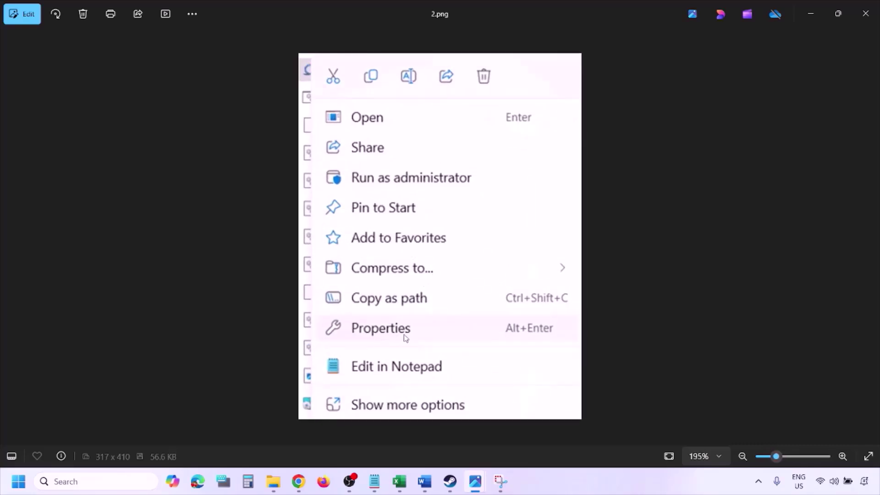
{"action": "scroll", "coordinate": [405, 337], "scroll_direction": "down", "scroll_amount": 4}
Show 3.png and examine the compatibility settings for running the game as an administrator
{"action": "key", "text": "Right"}
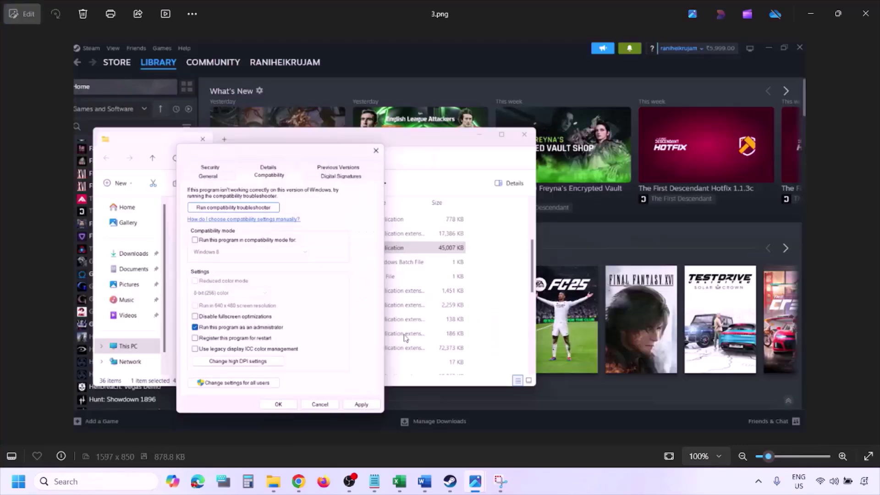
{"action": "scroll", "coordinate": [262, 260], "scroll_direction": "up", "scroll_amount": 1}
{"action": "scroll", "coordinate": [262, 260], "scroll_direction": "up", "scroll_amount": 1}
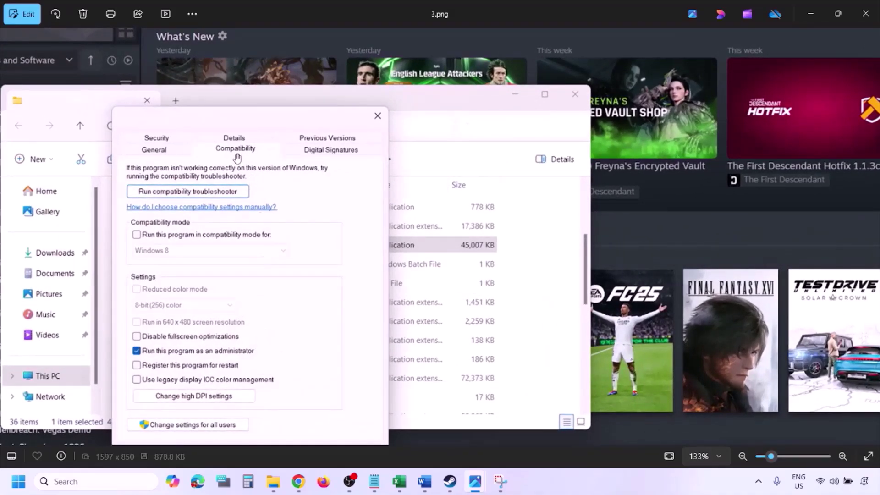
{"action": "left_click_drag", "start_coordinate": [195, 345], "coordinate": [194, 302]}
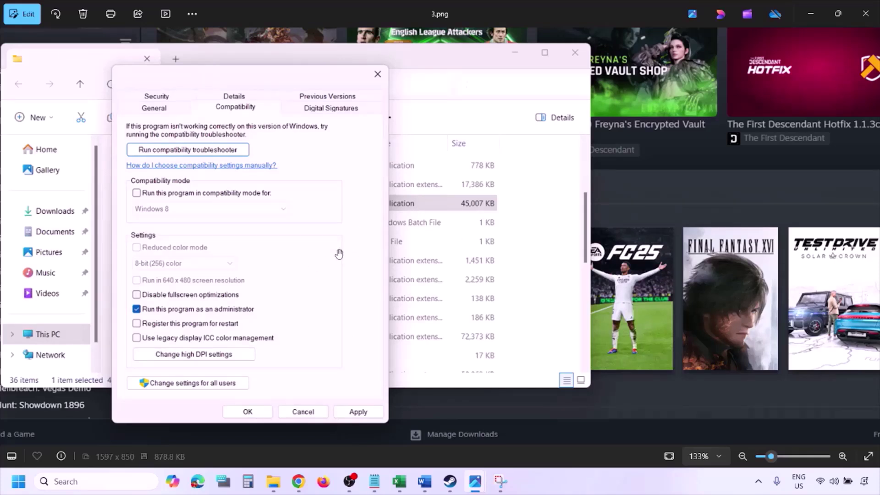
{"action": "scroll", "coordinate": [339, 253], "scroll_direction": "down", "scroll_amount": 3}
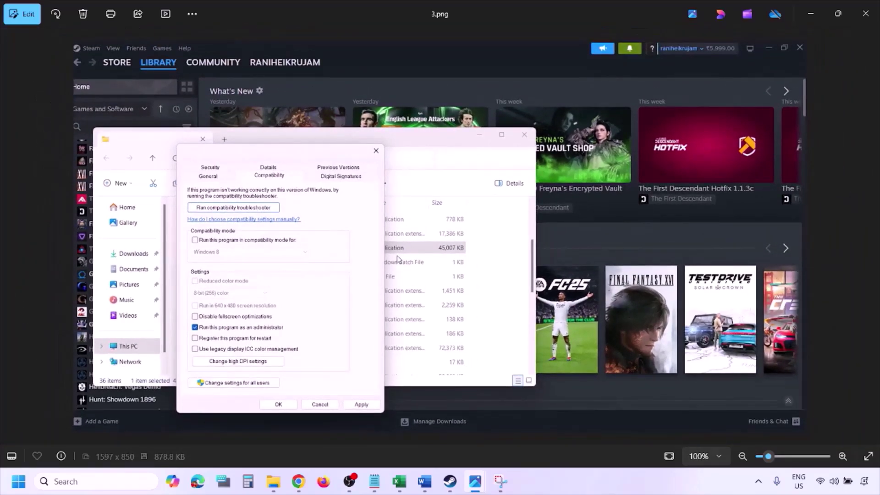
Show 4.png and examine the compatibility mode setting for Windows 8 and the dialog's confirmation options
{"action": "key", "text": "Right"}
{"action": "scroll", "coordinate": [398, 259], "scroll_direction": "up", "scroll_amount": 3}
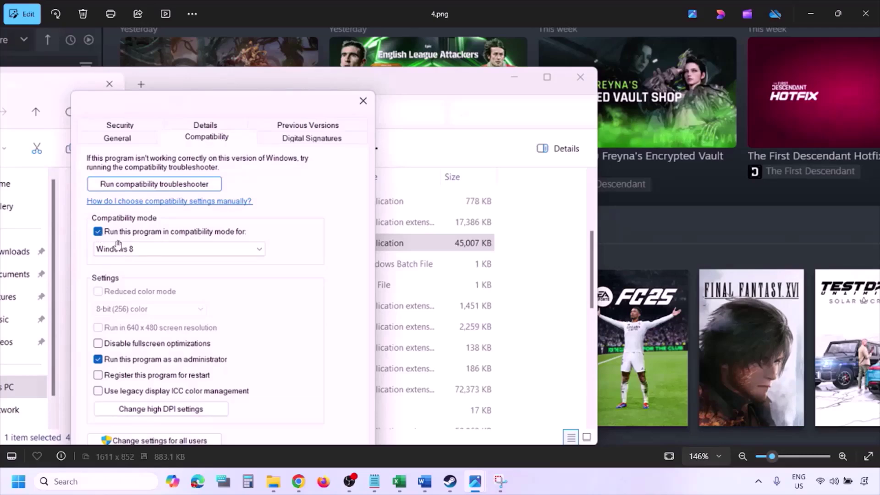
{"action": "left_click_drag", "start_coordinate": [114, 240], "coordinate": [119, 208]}
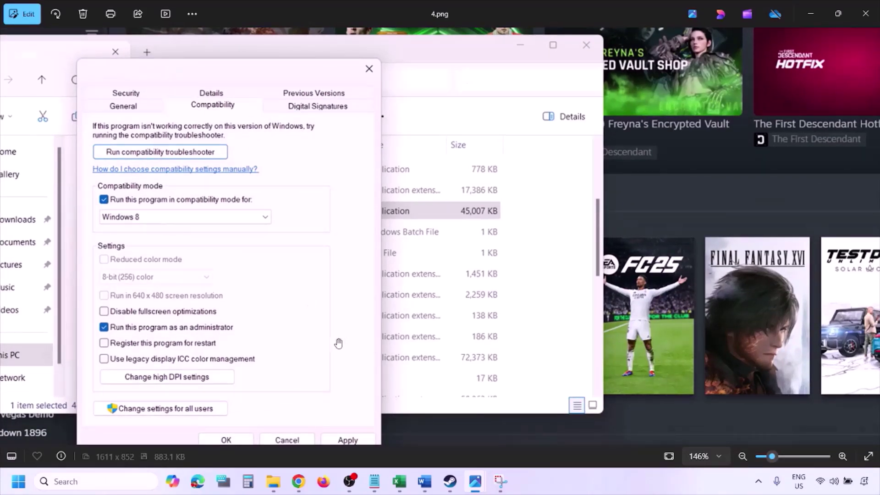
{"action": "left_click_drag", "start_coordinate": [338, 344], "coordinate": [344, 318]}
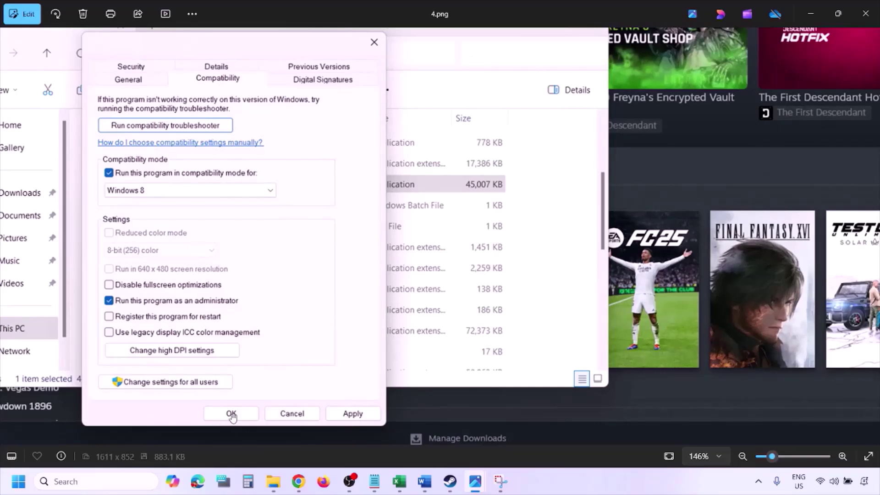
{"action": "scroll", "coordinate": [471, 326], "scroll_direction": "down", "scroll_amount": 3}
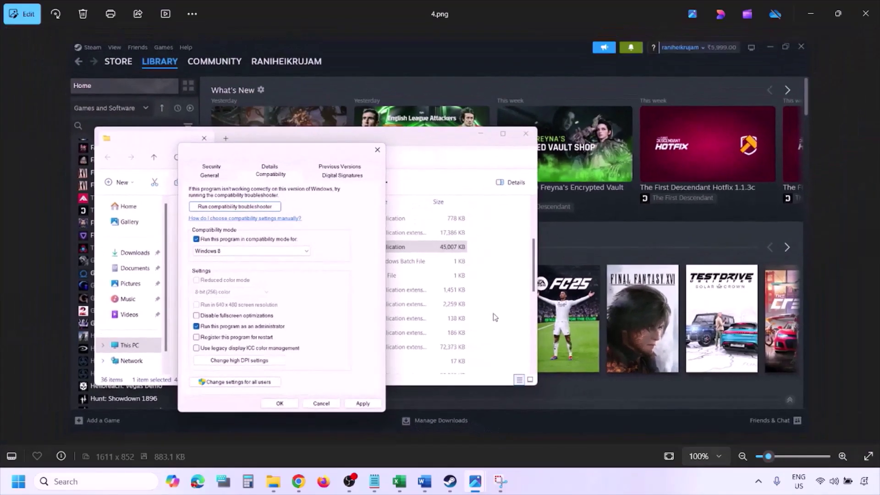
Show 5.png and examine the list of Windows versions offered for compatibility mode
{"action": "key", "text": "Right"}
{"action": "scroll", "coordinate": [285, 274], "scroll_direction": "up", "scroll_amount": 3}
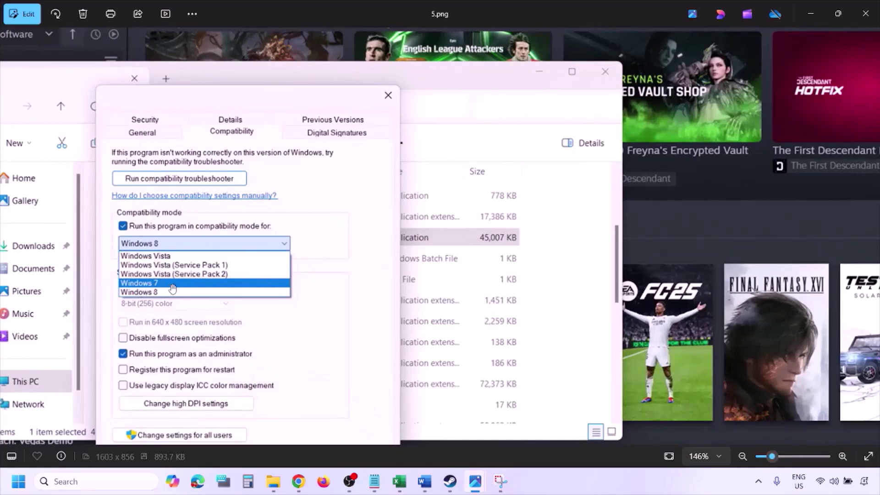
{"action": "scroll", "coordinate": [168, 294], "scroll_direction": "down", "scroll_amount": 3}
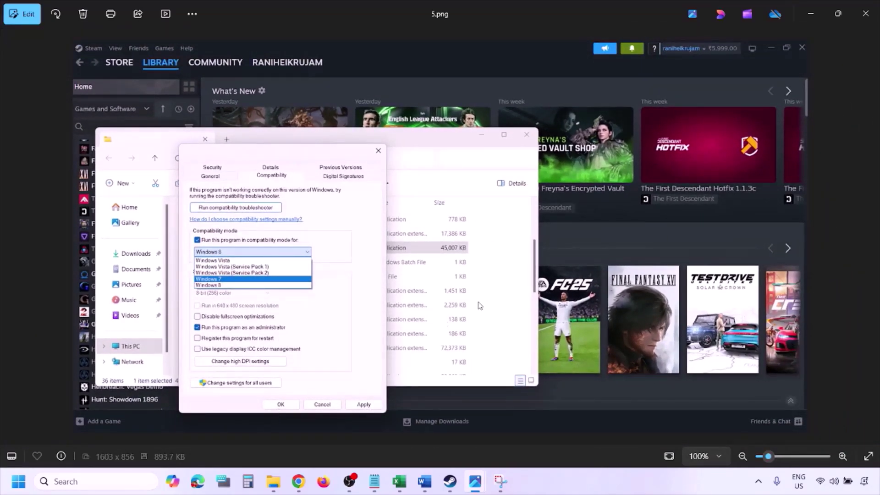
Show 6.png and examine the Windows 7 compatibility mode together with the disabled fullscreen optimizations setting
{"action": "key", "text": "Right"}
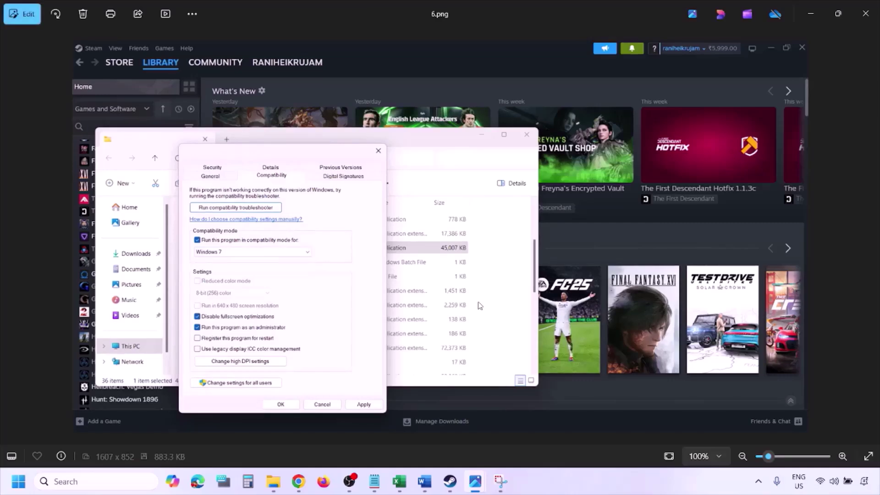
{"action": "scroll", "coordinate": [287, 272], "scroll_direction": "up", "scroll_amount": 3}
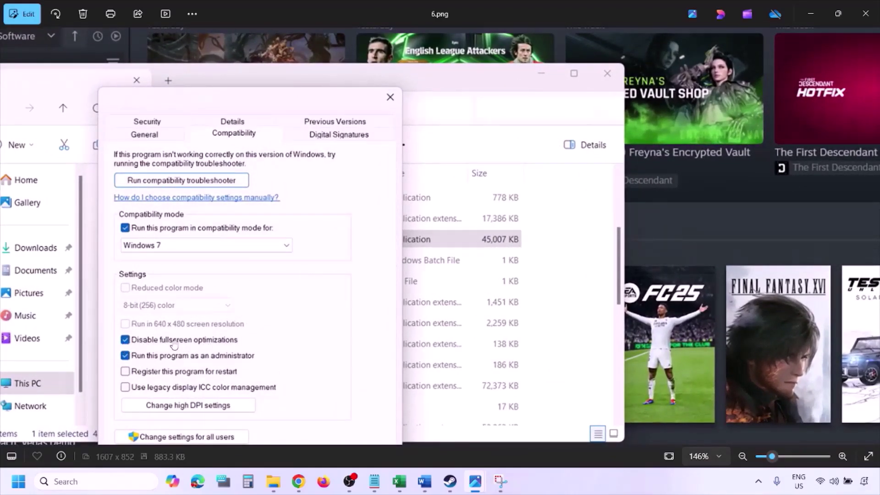
{"action": "left_click_drag", "start_coordinate": [250, 328], "coordinate": [290, 236]}
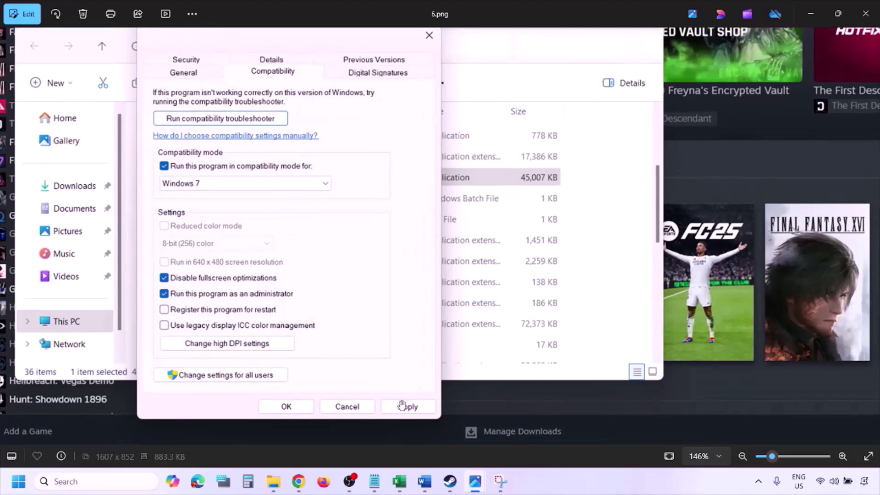
{"action": "scroll", "coordinate": [289, 408], "scroll_direction": "down", "scroll_amount": 3}
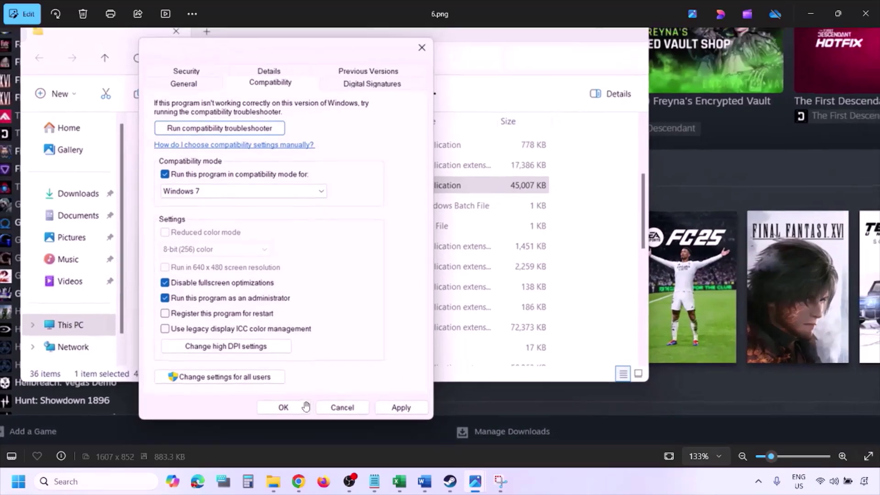
{"action": "scroll", "coordinate": [249, 317], "scroll_direction": "up", "scroll_amount": 4}
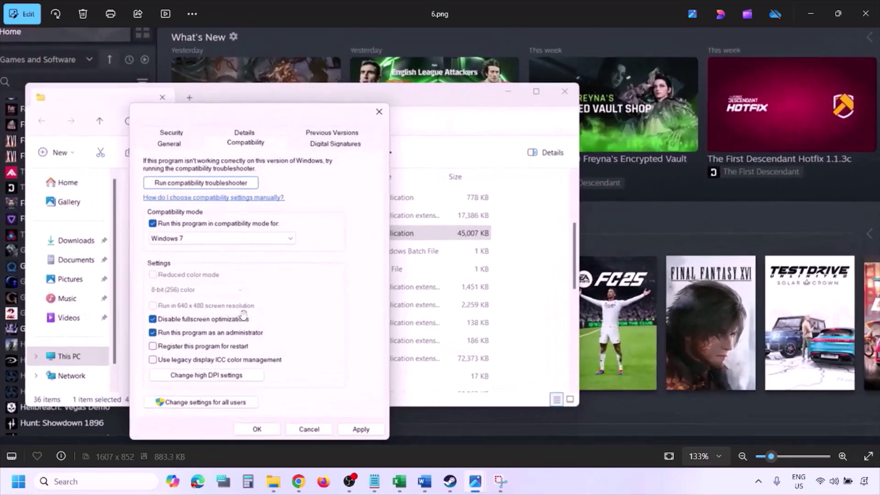
{"action": "left_click_drag", "start_coordinate": [174, 304], "coordinate": [220, 294]}
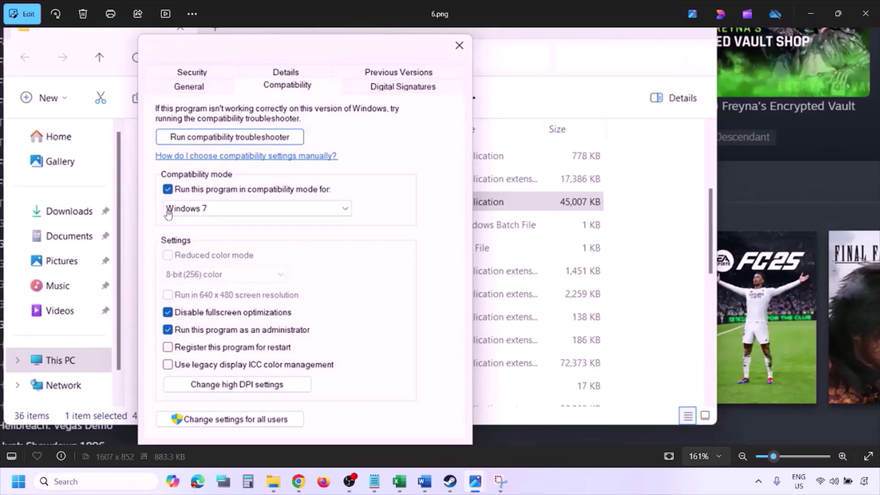
{"action": "scroll", "coordinate": [249, 270], "scroll_direction": "down", "scroll_amount": 4}
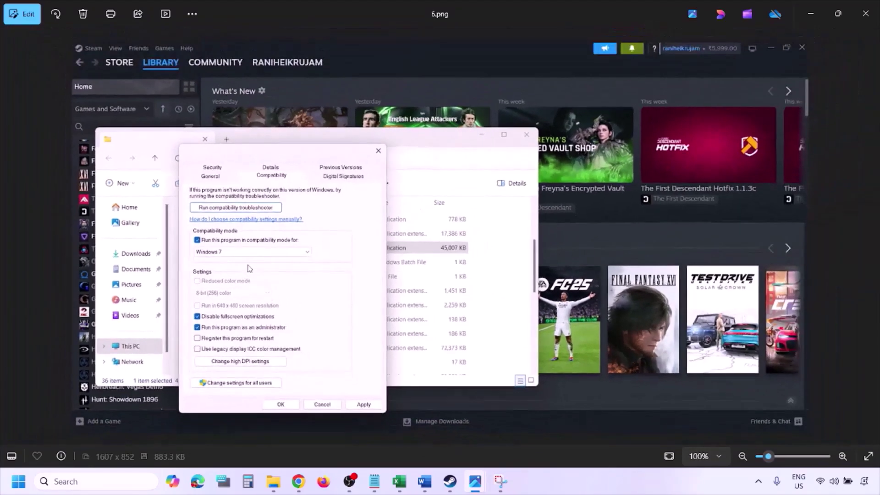
Show 7.png and examine the compatibility settings with all options cleared
{"action": "key", "text": "Right"}
{"action": "scroll", "coordinate": [249, 269], "scroll_direction": "up", "scroll_amount": 4}
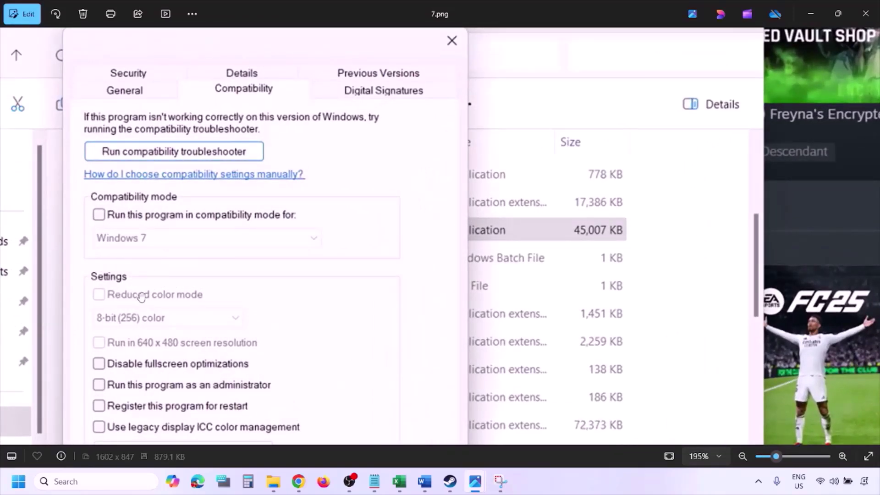
{"action": "scroll", "coordinate": [141, 296], "scroll_direction": "down", "scroll_amount": 2}
{"action": "scroll", "coordinate": [152, 298], "scroll_direction": "down", "scroll_amount": 2}
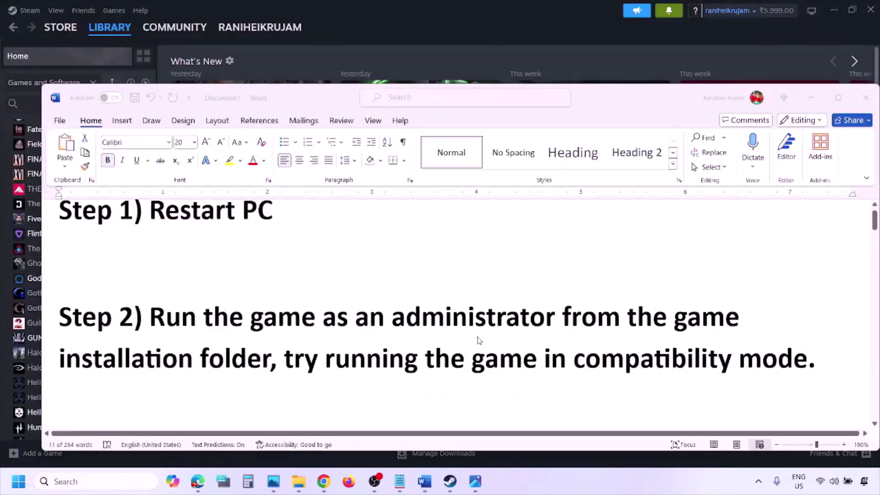
Show the Step 3 instructions on verifying the game files and examine 0.png and the image that follows it
{"action": "scroll", "coordinate": [479, 341], "scroll_direction": "down", "scroll_amount": 3}
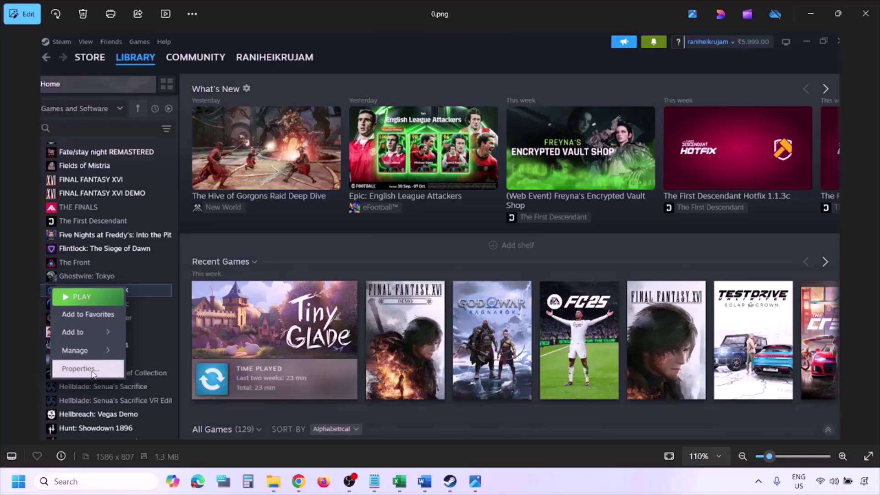
{"action": "scroll", "coordinate": [315, 288], "scroll_direction": "down", "scroll_amount": 1}
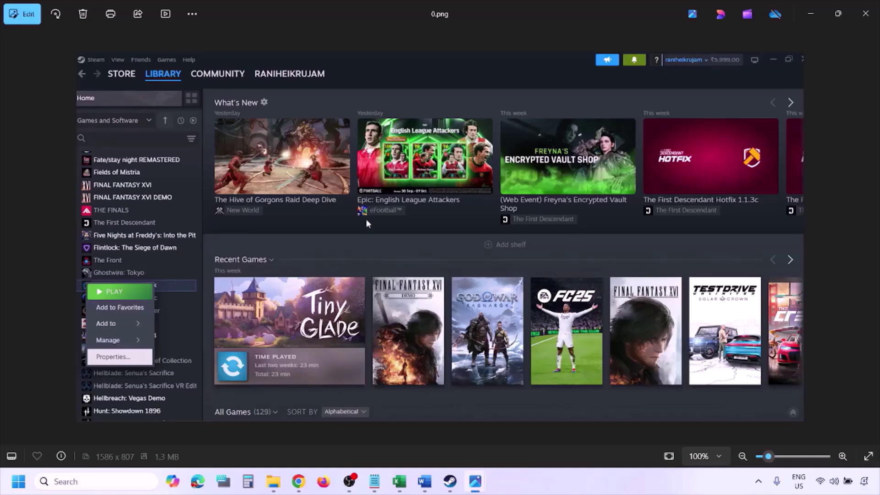
{"action": "key", "text": "Right"}
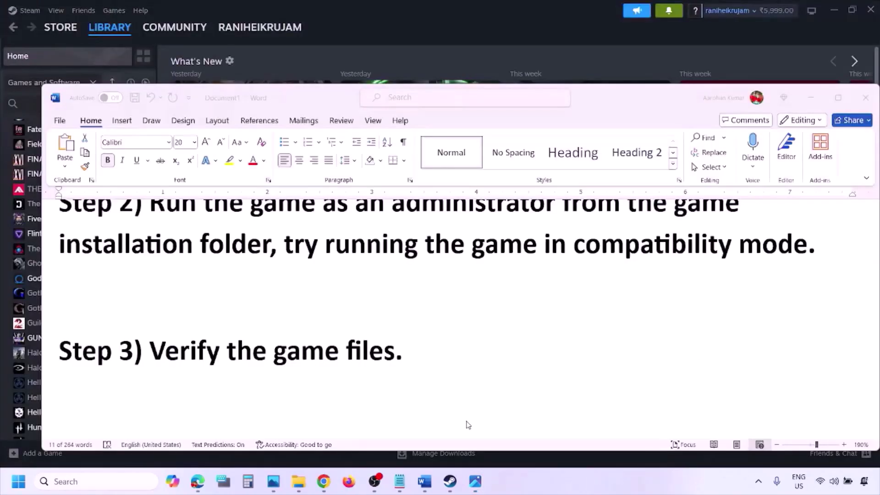
Show Step 4 of the instructions, highlight the words "Windows Security", and put the document away
{"action": "scroll", "coordinate": [467, 424], "scroll_direction": "down", "scroll_amount": 3}
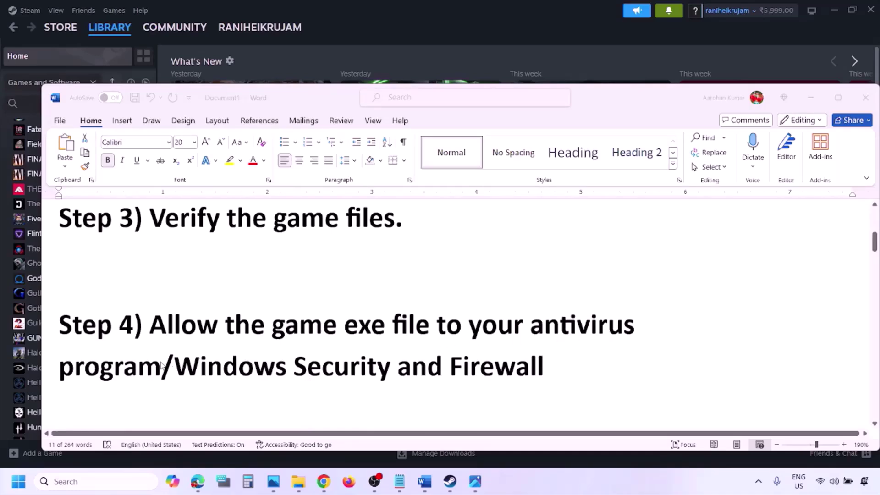
{"action": "left_click", "coordinate": [161, 365]}
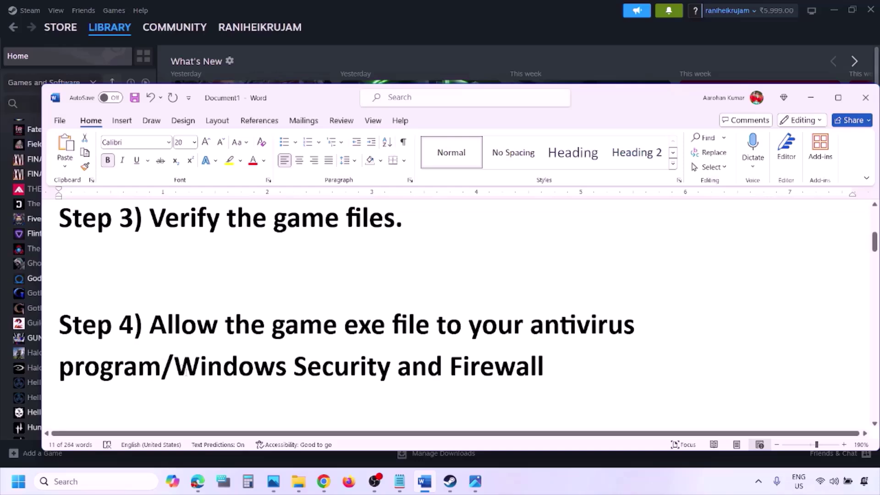
{"action": "left_click_drag", "start_coordinate": [180, 365], "coordinate": [397, 367]}
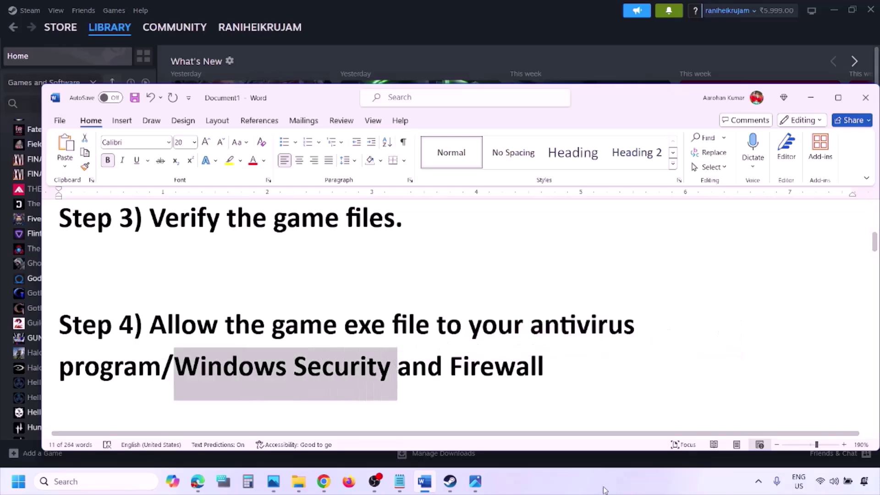
{"action": "left_click", "coordinate": [585, 489]}
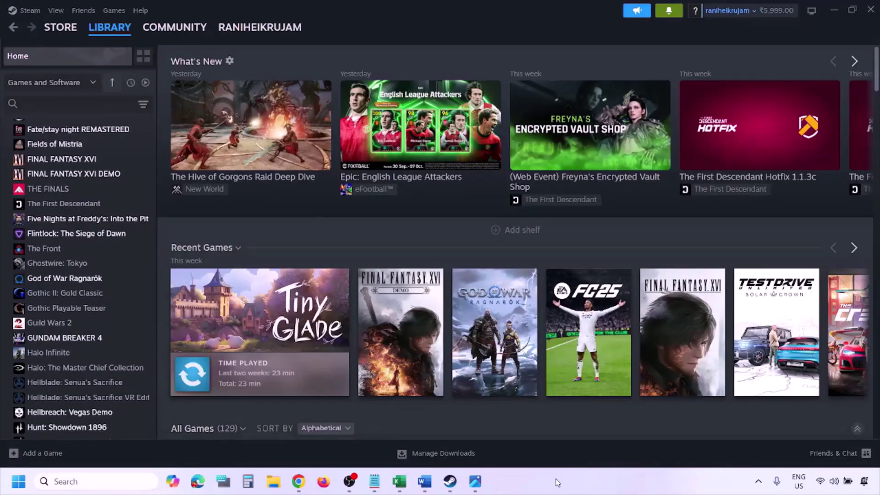
Open virus and threat protection in Windows Security from the Privacy & security settings
{"action": "key", "text": "super+i"}
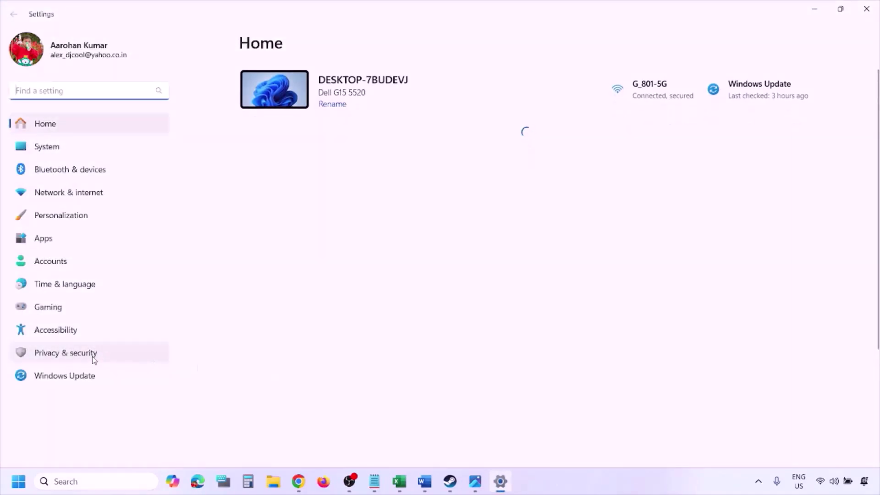
{"action": "left_click", "coordinate": [91, 358]}
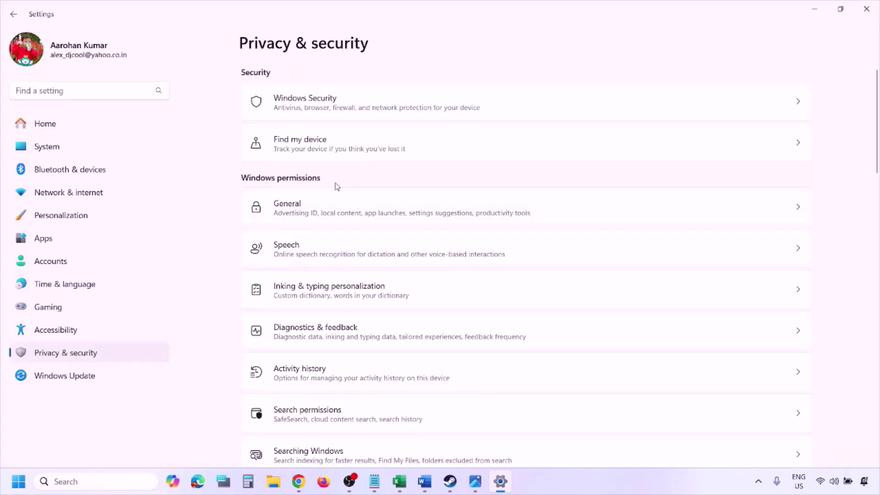
{"action": "left_click", "coordinate": [317, 109]}
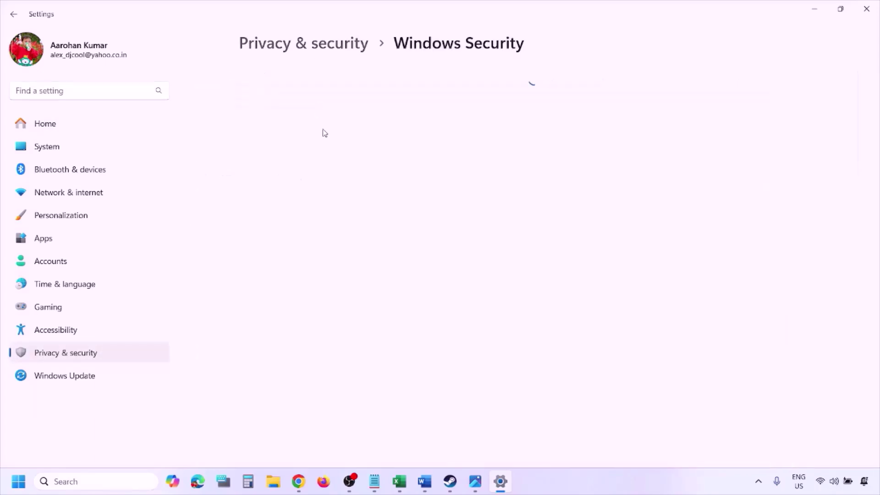
{"action": "left_click", "coordinate": [322, 179]}
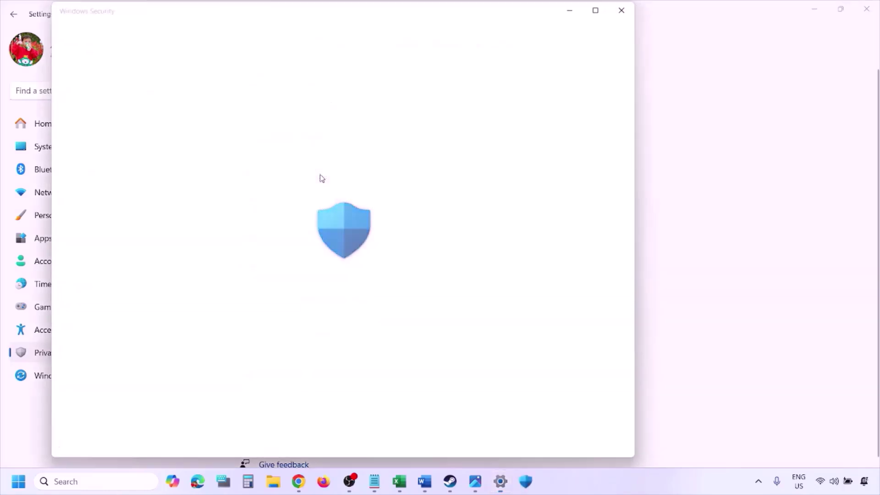
Open the ransomware protection settings and show the apps allowed through Controlled folder access
{"action": "scroll", "coordinate": [337, 320], "scroll_direction": "up", "scroll_amount": 1}
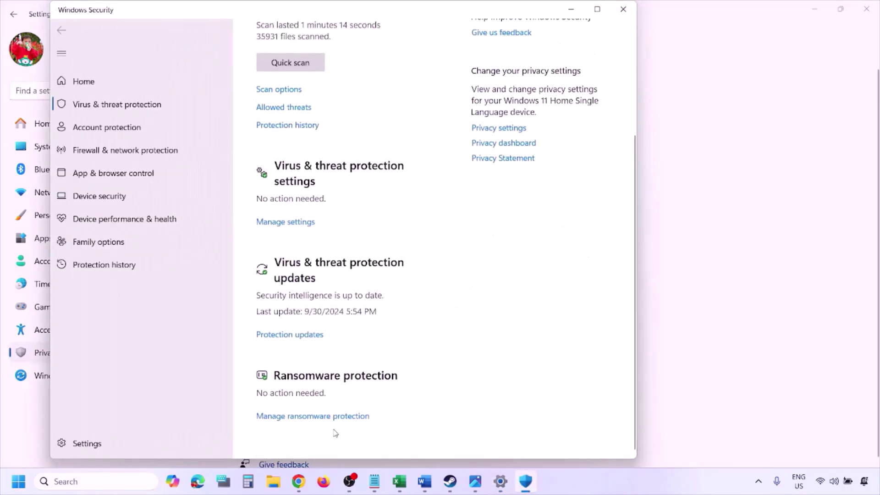
{"action": "left_click", "coordinate": [322, 417]}
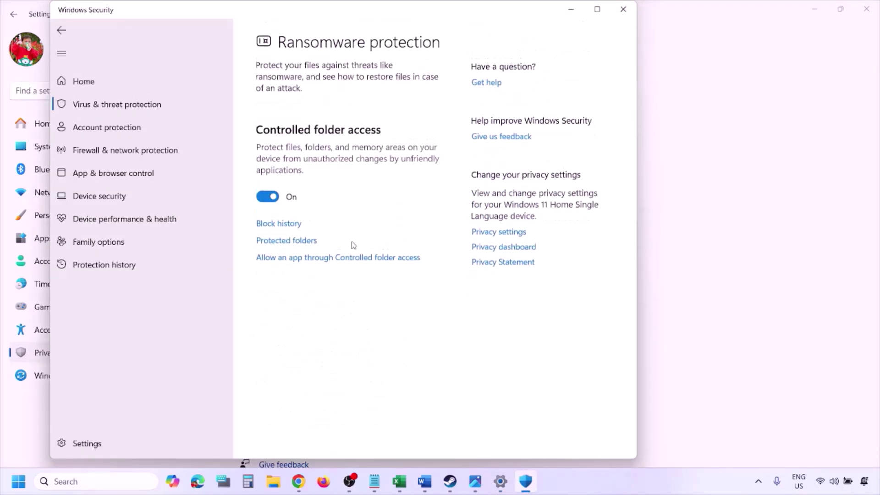
{"action": "left_click", "coordinate": [334, 259]}
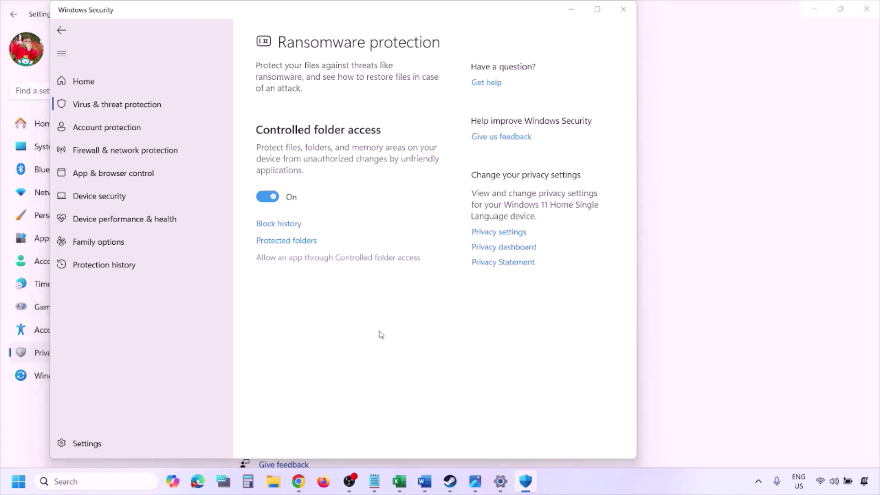
{"action": "scroll", "coordinate": [373, 237], "scroll_direction": "down", "scroll_amount": 3}
{"action": "scroll", "coordinate": [324, 132], "scroll_direction": "up", "scroll_amount": 3}
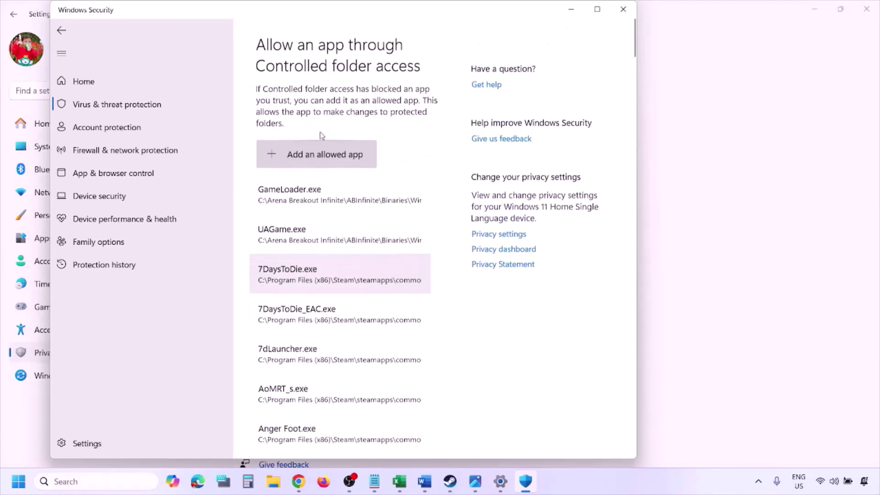
Start adding an allowed app by browsing all apps, and open the OS (C:) drive
{"action": "left_click", "coordinate": [325, 156]}
{"action": "left_click", "coordinate": [331, 201]}
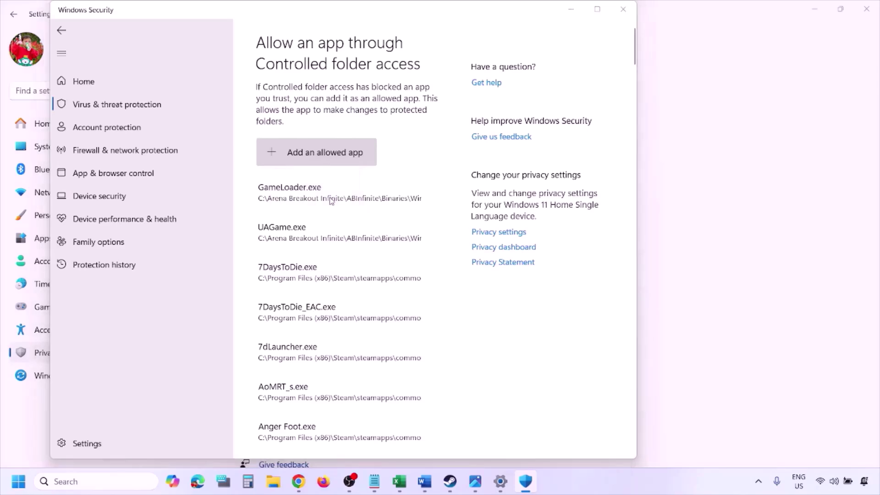
{"action": "left_click", "coordinate": [97, 243]}
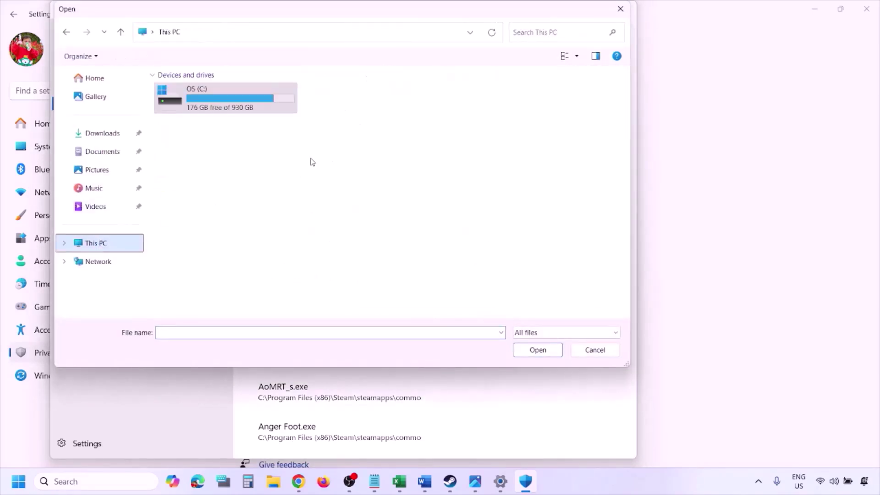
{"action": "left_click", "coordinate": [228, 102]}
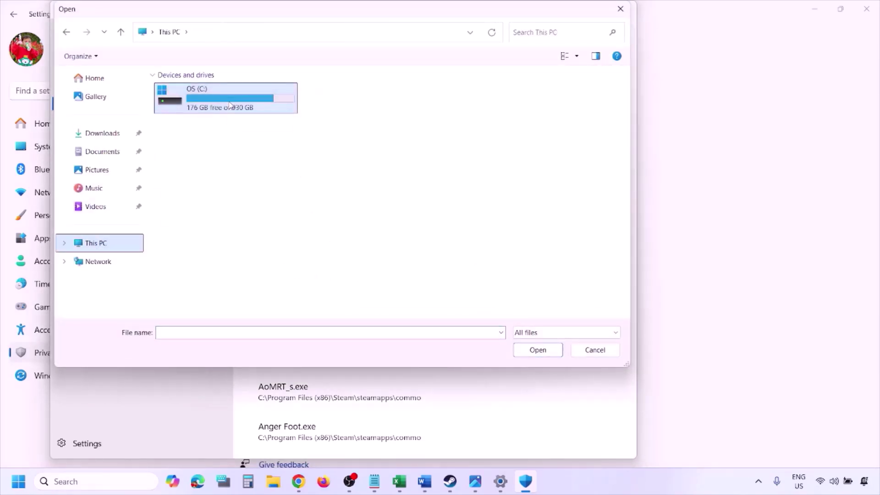
{"action": "double_click", "coordinate": [229, 104]}
Browse to the Program Files (x86)\Steam\steamapps folder that holds the installed games, and cancel the file selection
{"action": "scroll", "coordinate": [230, 108], "scroll_direction": "down", "scroll_amount": 3}
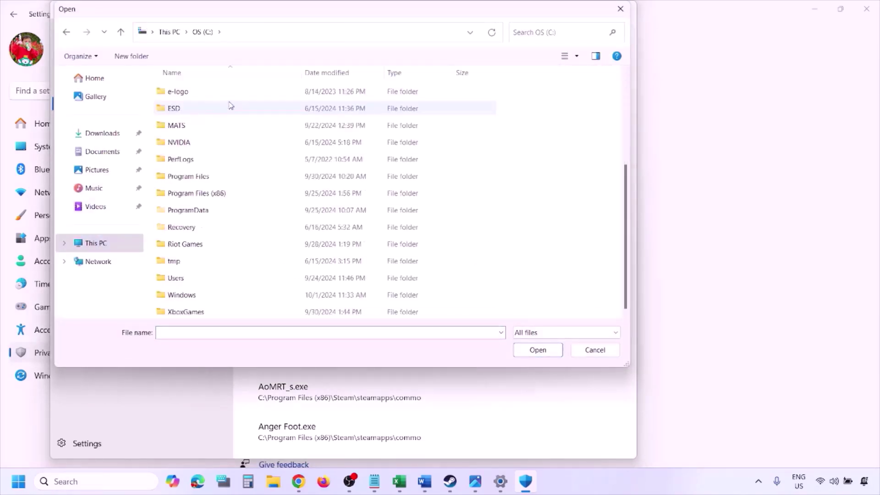
{"action": "double_click", "coordinate": [221, 193]}
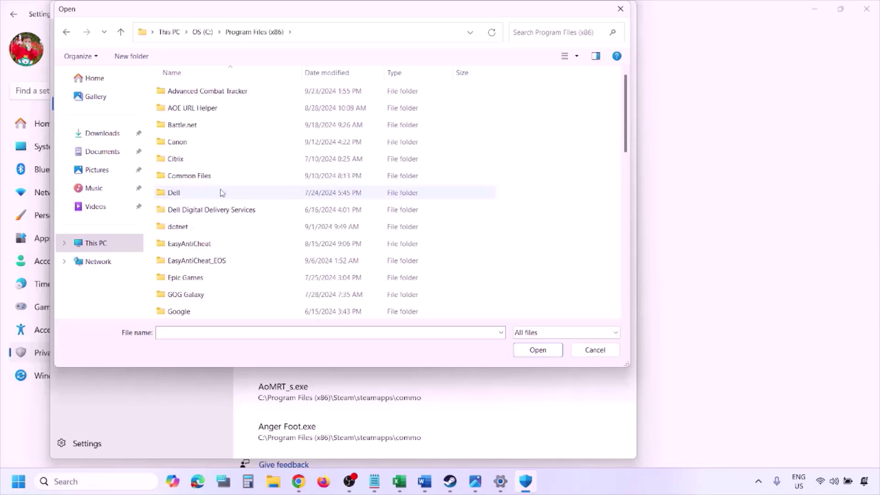
{"action": "scroll", "coordinate": [222, 193], "scroll_direction": "down", "scroll_amount": 4}
{"action": "scroll", "coordinate": [222, 193], "scroll_direction": "down", "scroll_amount": 4}
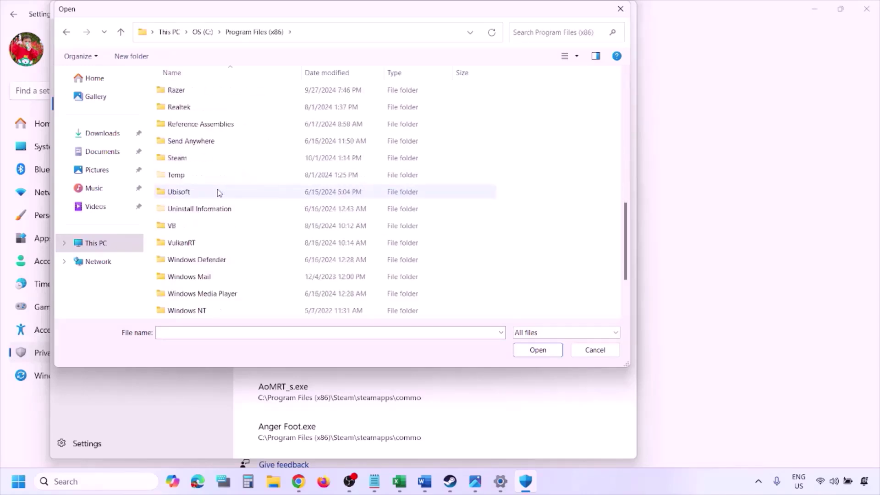
{"action": "double_click", "coordinate": [198, 157]}
{"action": "scroll", "coordinate": [204, 202], "scroll_direction": "down", "scroll_amount": 4}
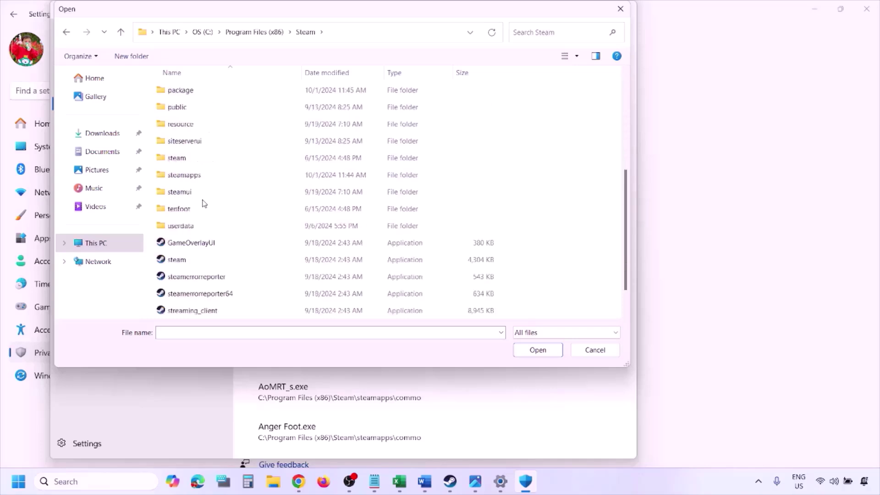
{"action": "double_click", "coordinate": [201, 176]}
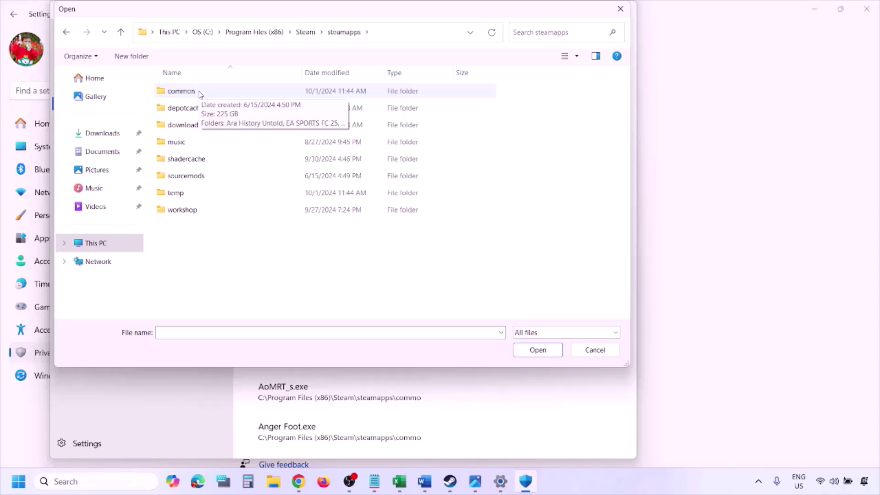
{"action": "left_click", "coordinate": [594, 355]}
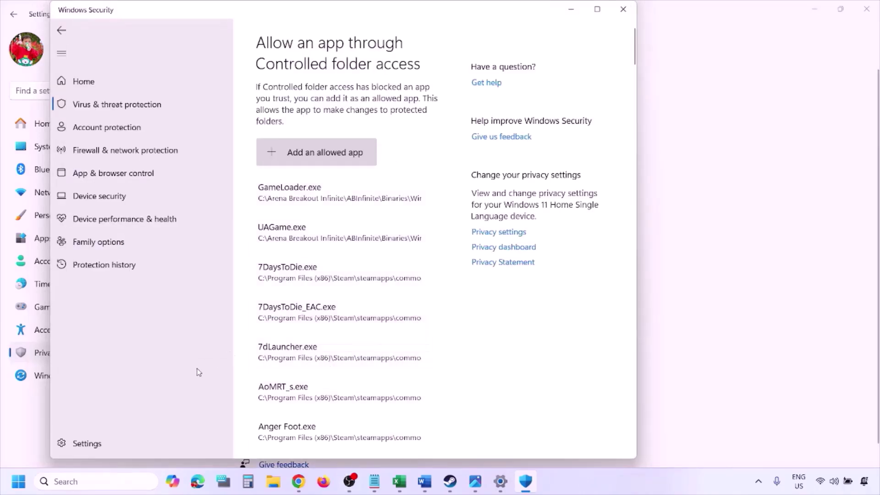
Open Windows Defender Firewall's allowed apps list through Control Panel and unlock its settings for changes
{"action": "left_click", "coordinate": [92, 481]}
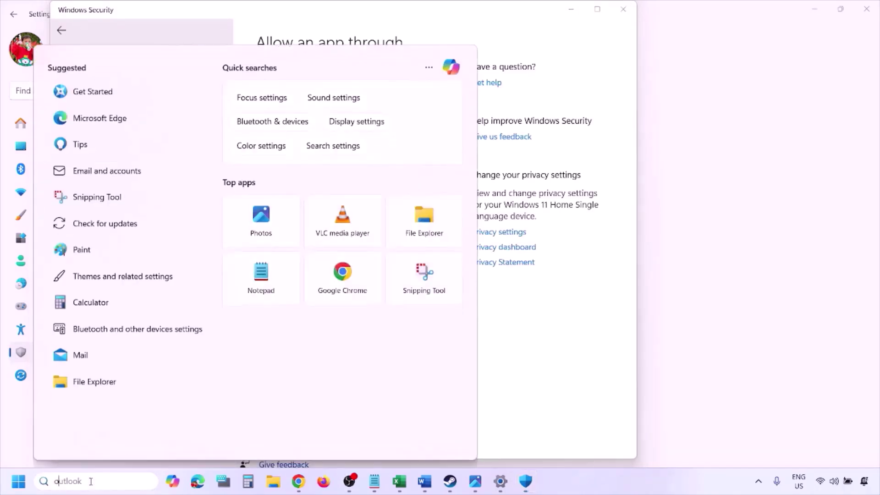
{"action": "type", "text": "ontrol"}
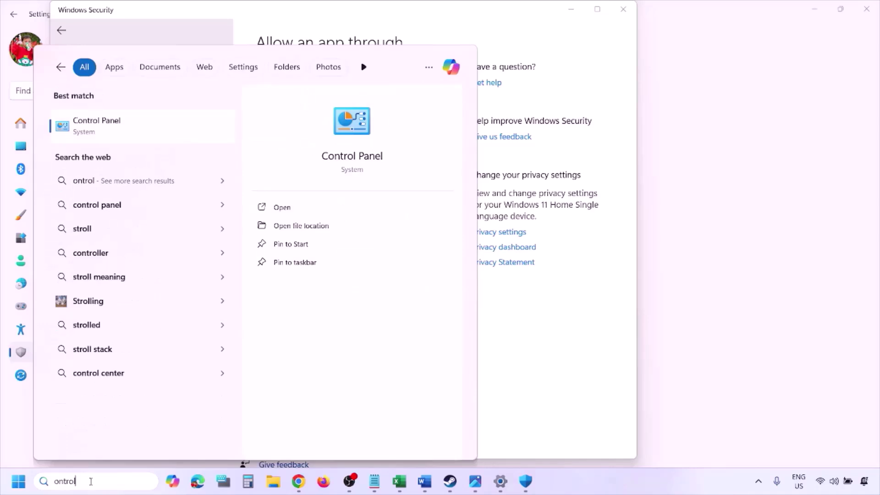
{"action": "key", "text": "Return"}
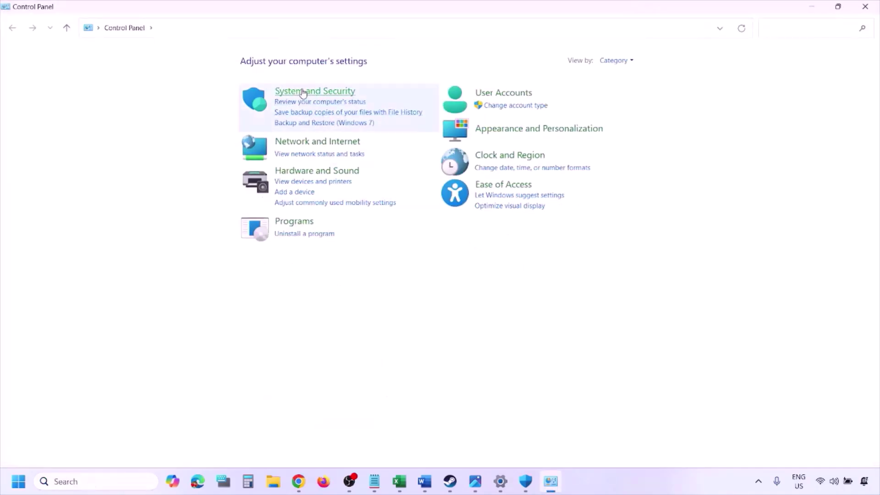
{"action": "left_click", "coordinate": [303, 91]}
{"action": "left_click", "coordinate": [239, 99]}
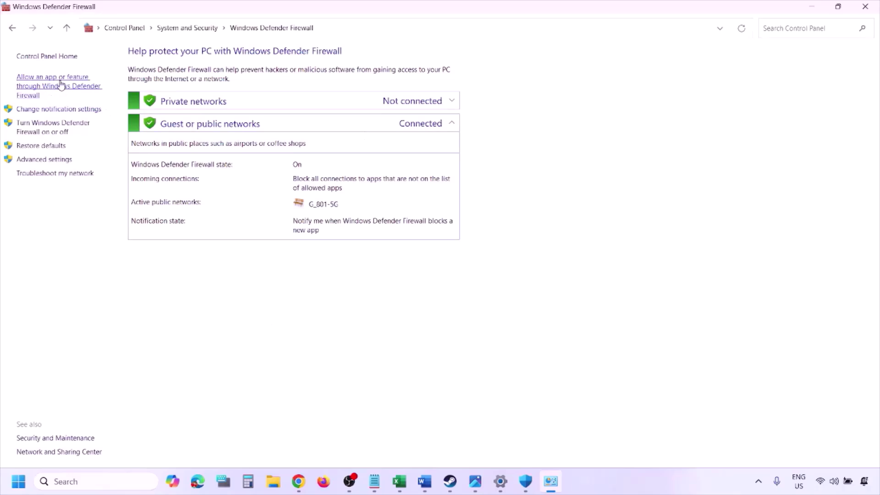
{"action": "left_click", "coordinate": [60, 84]}
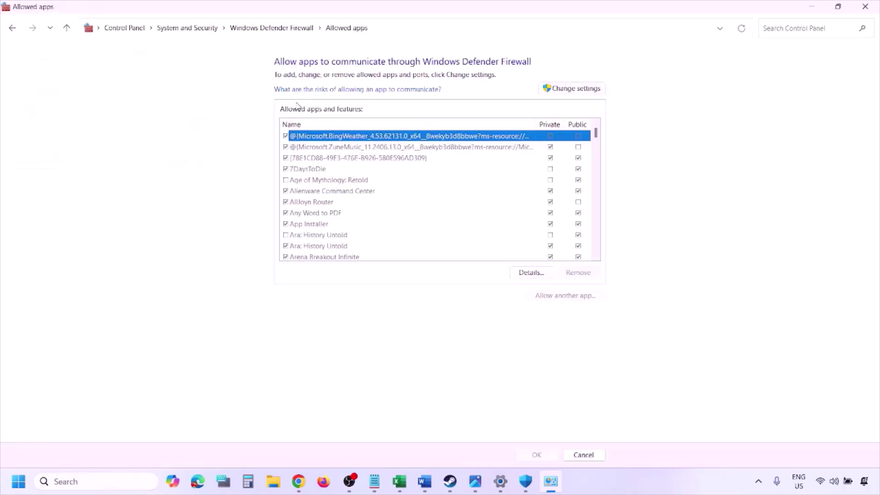
{"action": "left_click", "coordinate": [592, 88]}
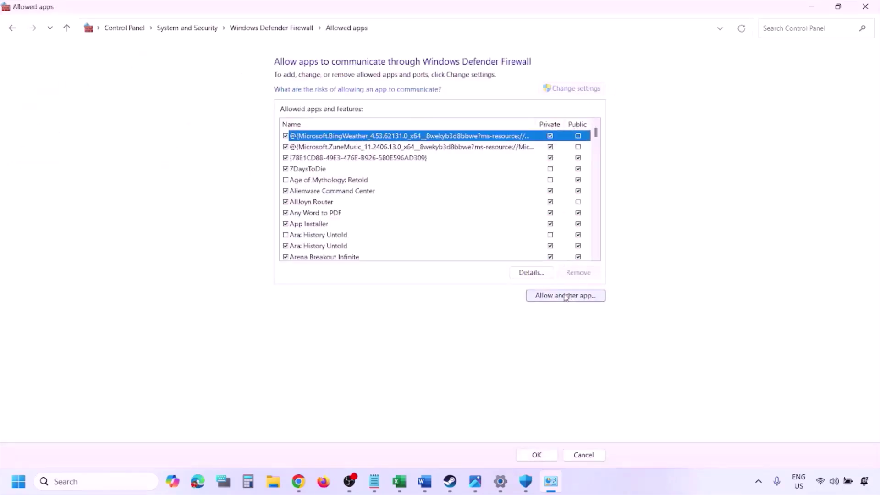
Try to allow another app through the firewall by browsing This PC for its file, and cancel adding it
{"action": "left_click", "coordinate": [567, 296]}
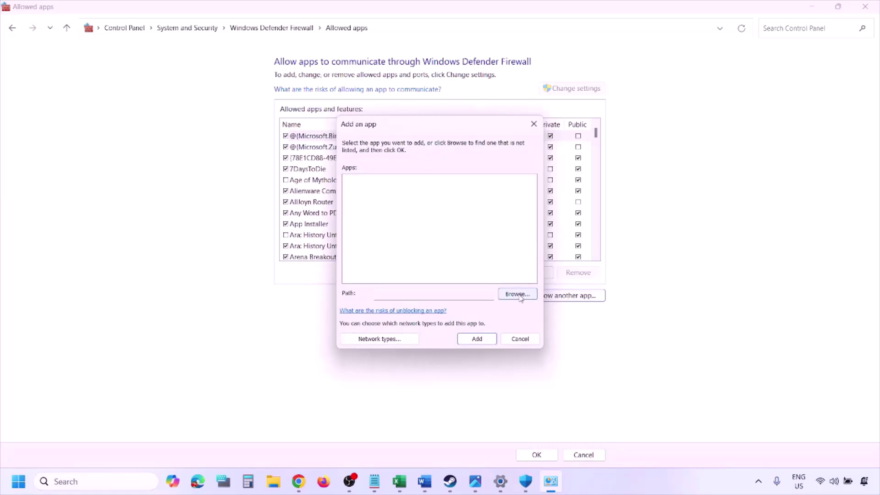
{"action": "left_click", "coordinate": [518, 295]}
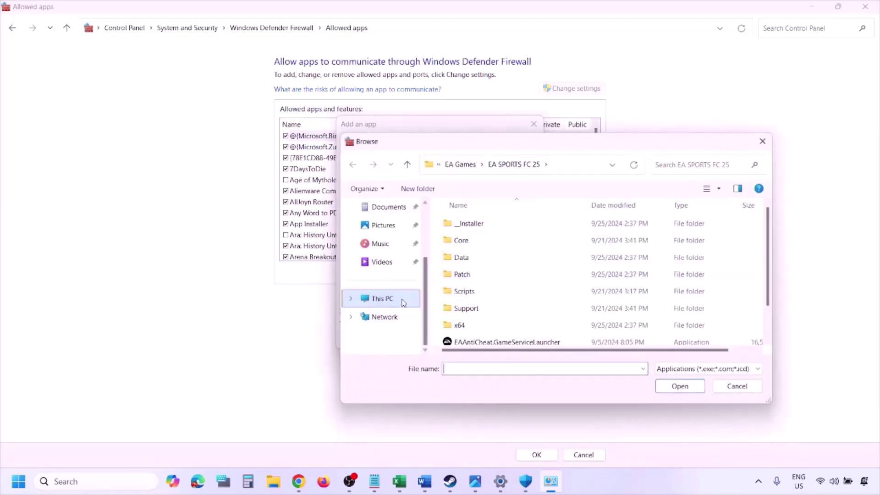
{"action": "left_click", "coordinate": [403, 303]}
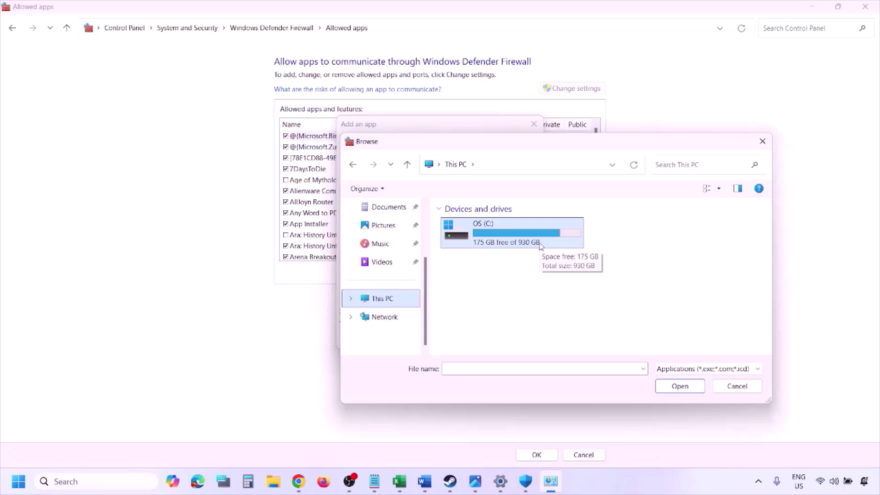
{"action": "left_click", "coordinate": [736, 386]}
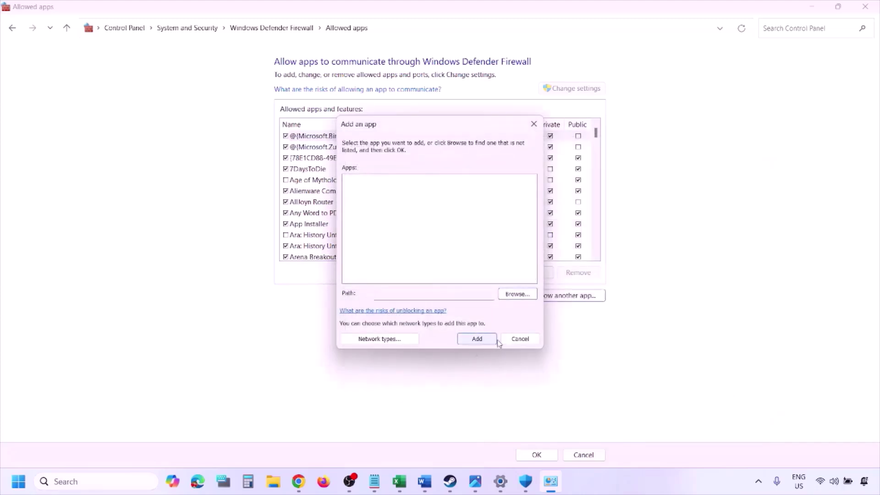
{"action": "left_click", "coordinate": [513, 340]}
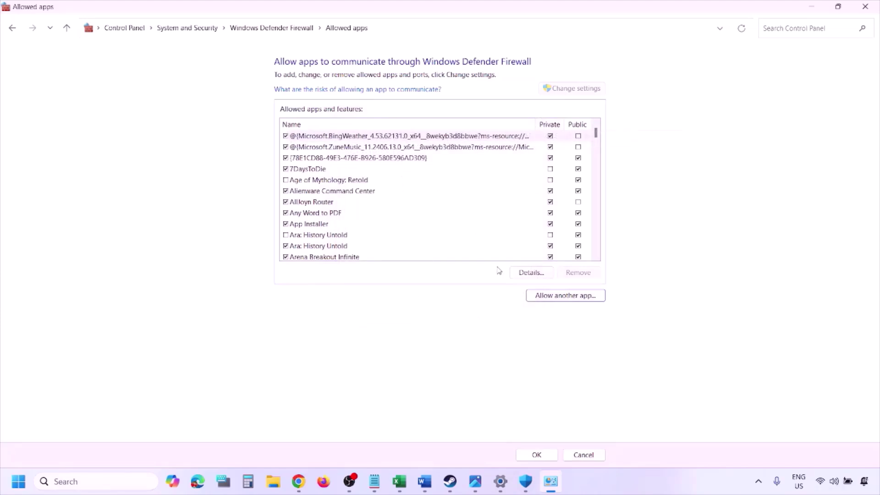
Confirm the firewall's allowed apps list, and review Step 5 with its NVIDIA and AMD driver links in the Word notes
{"action": "left_click", "coordinate": [537, 453]}
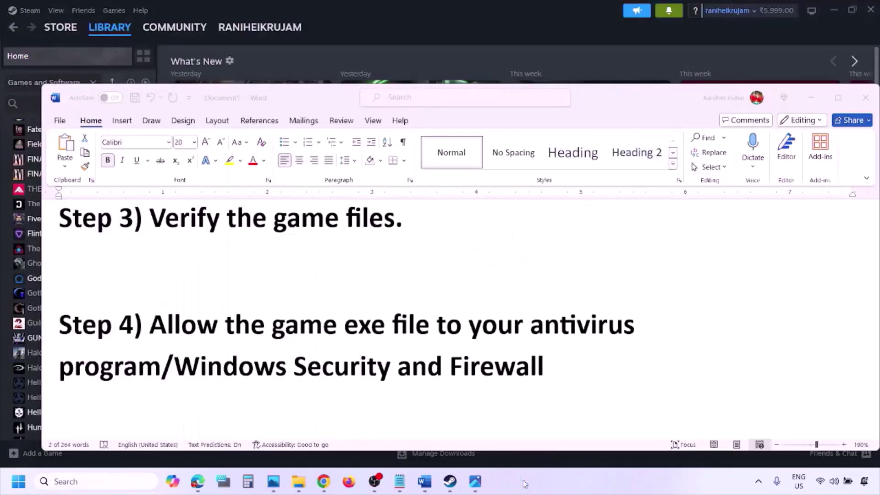
{"action": "scroll", "coordinate": [315, 313], "scroll_direction": "down", "scroll_amount": 3}
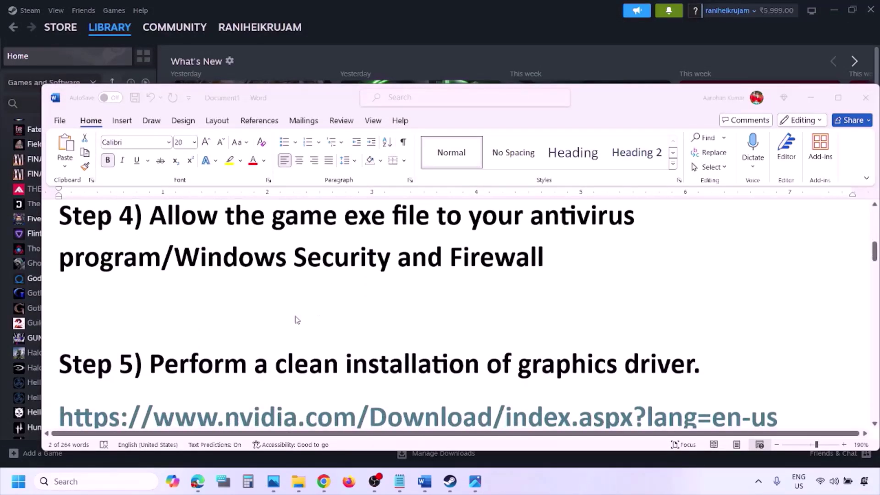
{"action": "scroll", "coordinate": [285, 330], "scroll_direction": "down", "scroll_amount": 2}
{"action": "double_click", "coordinate": [218, 300]}
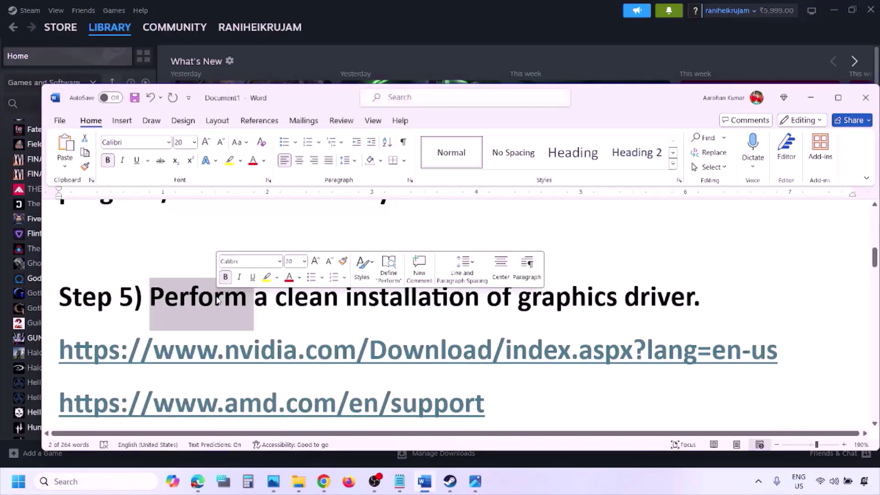
{"action": "left_click_drag", "start_coordinate": [198, 351], "coordinate": [316, 360]}
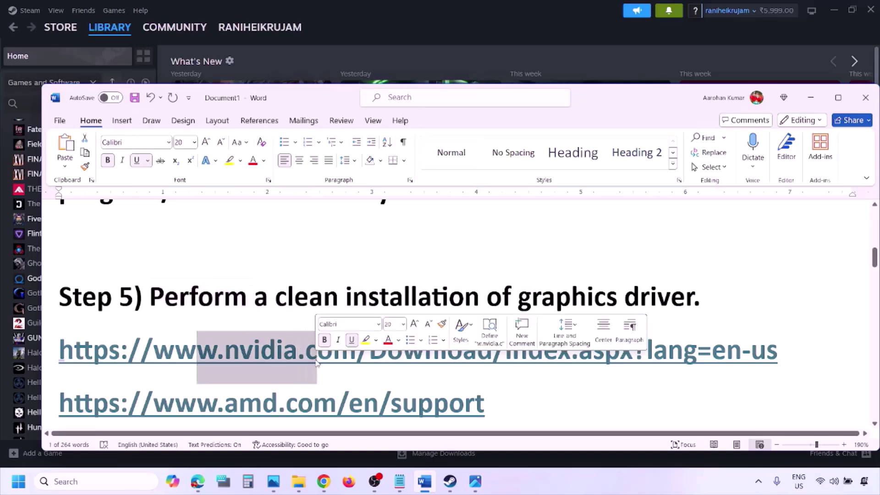
{"action": "scroll", "coordinate": [316, 360], "scroll_direction": "down", "scroll_amount": 1}
{"action": "scroll", "coordinate": [316, 360], "scroll_direction": "down", "scroll_amount": 1}
{"action": "left_click_drag", "start_coordinate": [195, 370], "coordinate": [465, 371]}
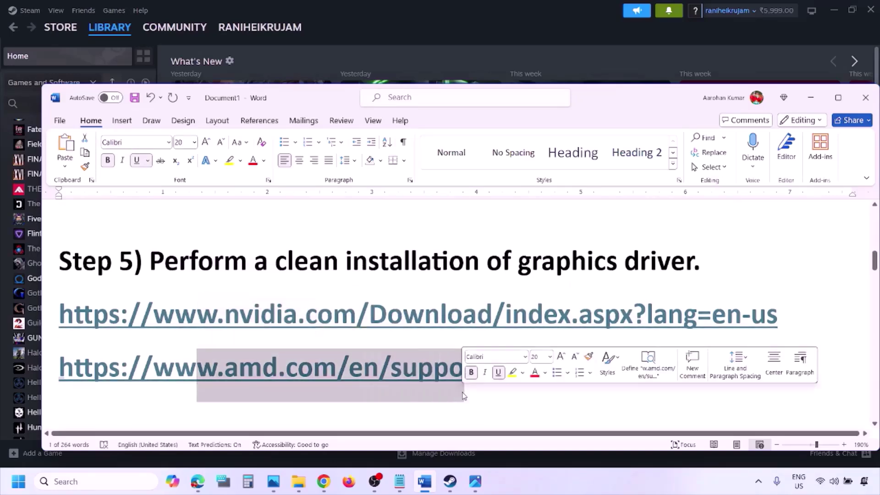
On NVIDIA's driver page in Chrome, find drivers for the GeForce RTX 3050 Laptop GPU with Windows 11 as the operating system
{"action": "left_click", "coordinate": [579, 474]}
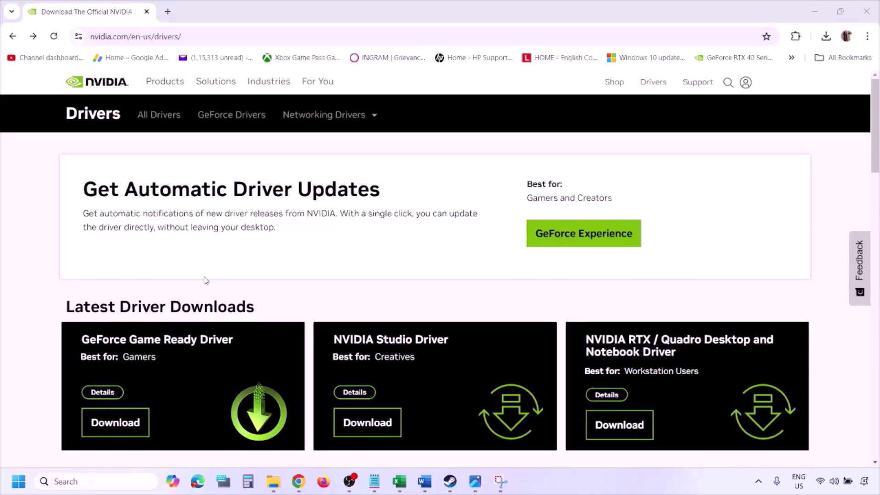
{"action": "scroll", "coordinate": [205, 281], "scroll_direction": "down", "scroll_amount": 7}
{"action": "scroll", "coordinate": [205, 280], "scroll_direction": "down", "scroll_amount": 1}
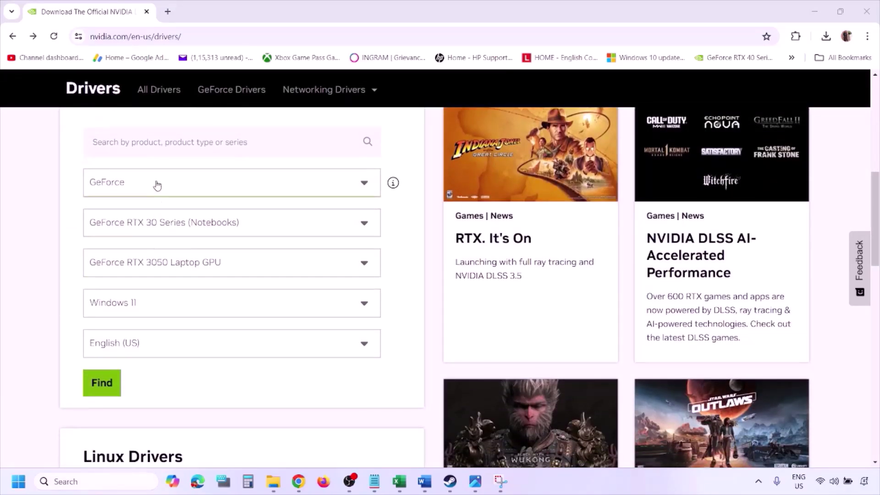
{"action": "left_click", "coordinate": [146, 306]}
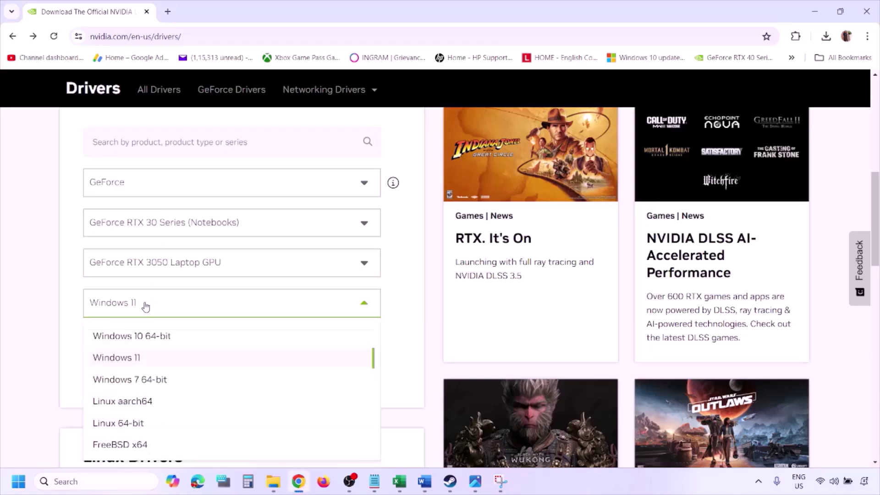
{"action": "left_click", "coordinate": [130, 358]}
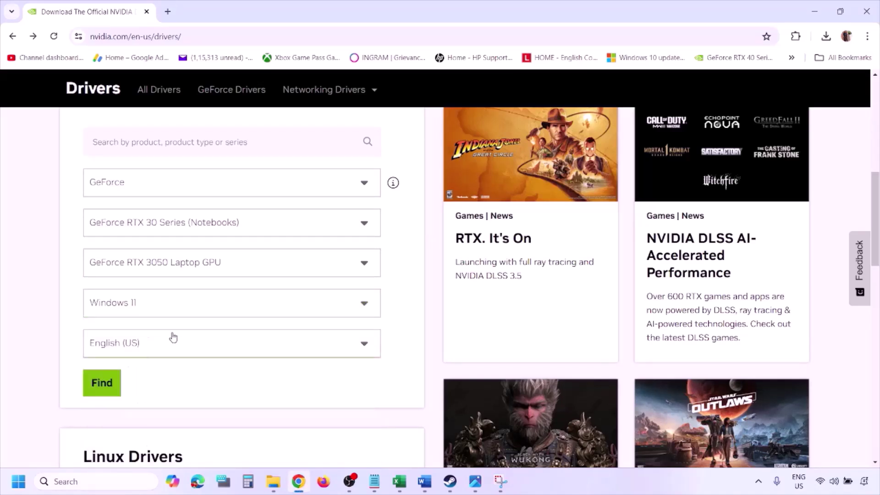
{"action": "left_click", "coordinate": [105, 386]}
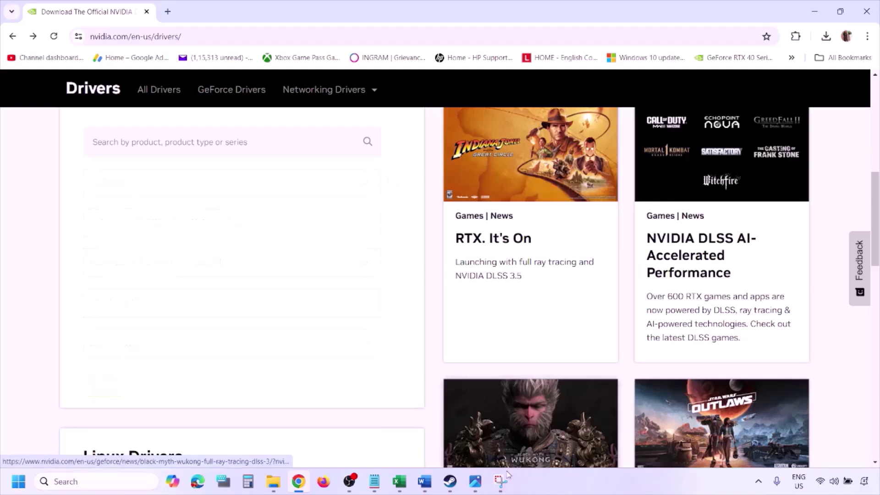
Switch to Photos and view 1.png through 5.png, covering the Game Ready Driver download and the custom clean installation
{"action": "left_click", "coordinate": [476, 482]}
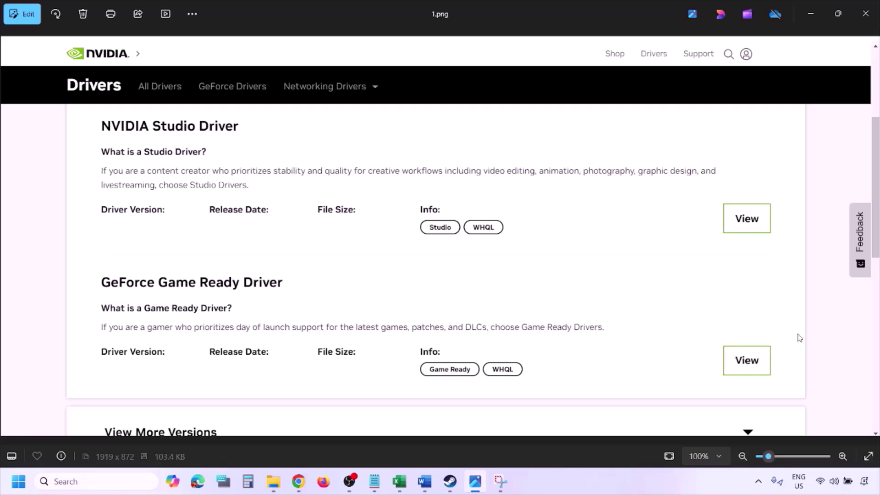
{"action": "key", "text": "Right"}
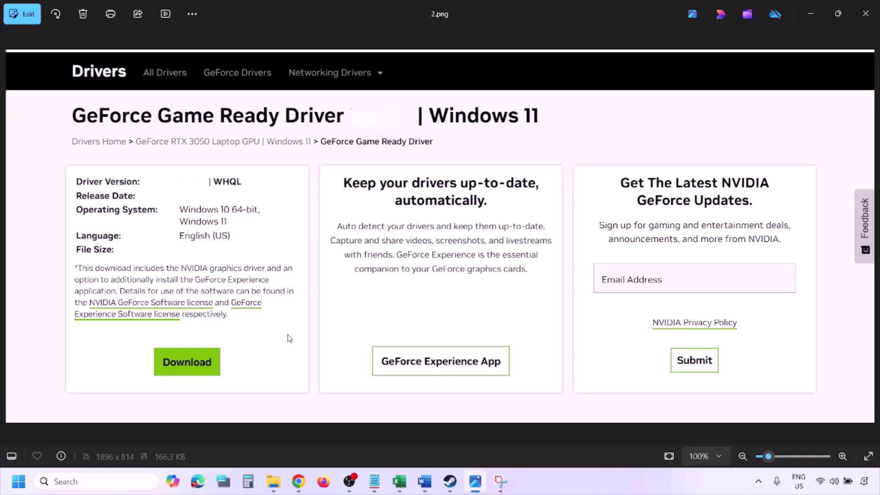
{"action": "key", "text": "Right"}
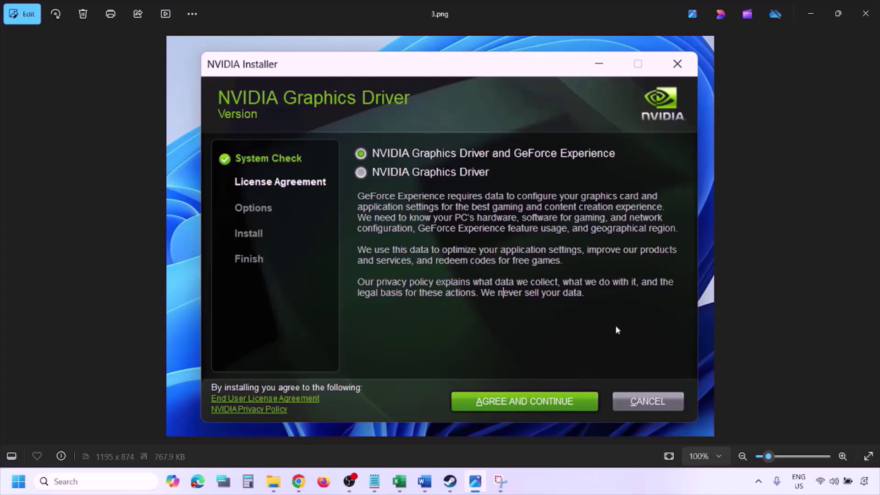
{"action": "key", "text": "Right"}
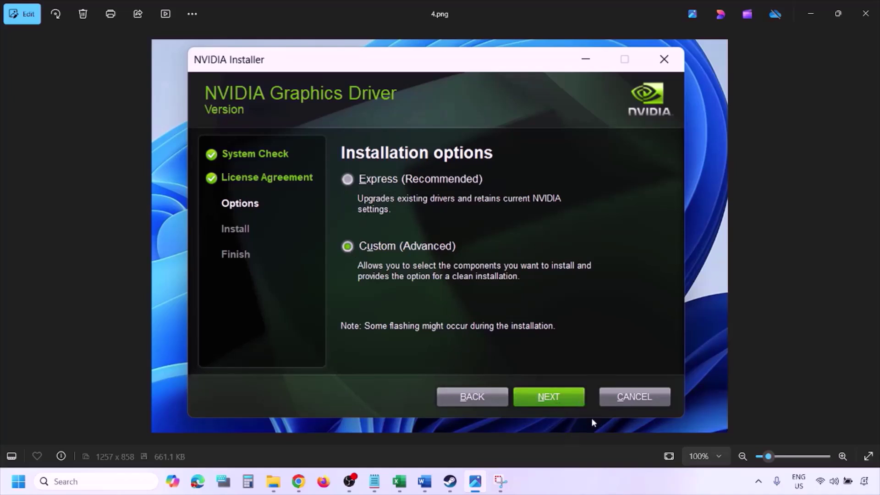
{"action": "key", "text": "Right"}
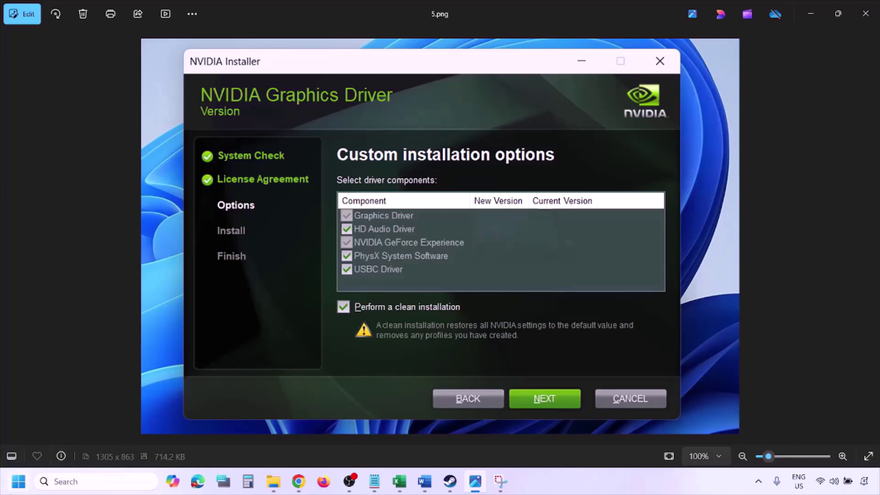
Show the Restart choice among the computer's power options, and dismiss it without restarting
{"action": "left_click", "coordinate": [19, 482]}
{"action": "left_click", "coordinate": [333, 442]}
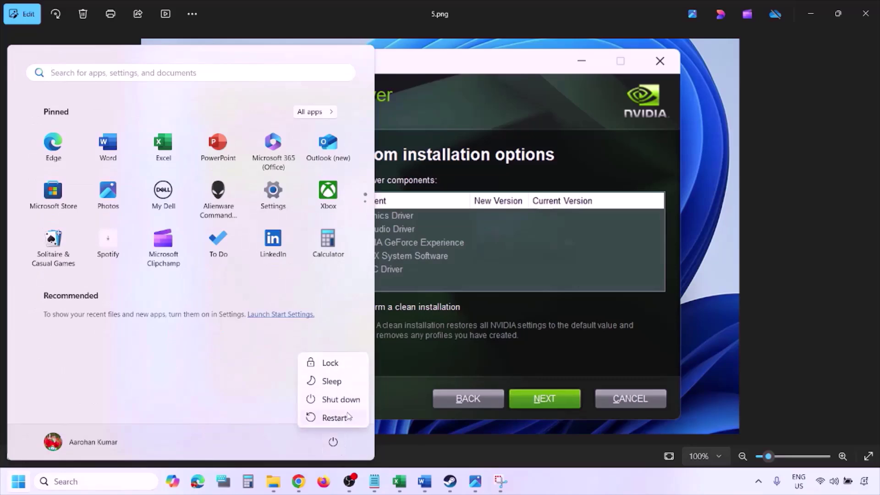
{"action": "key", "text": "Escape"}
{"action": "key", "text": "Escape"}
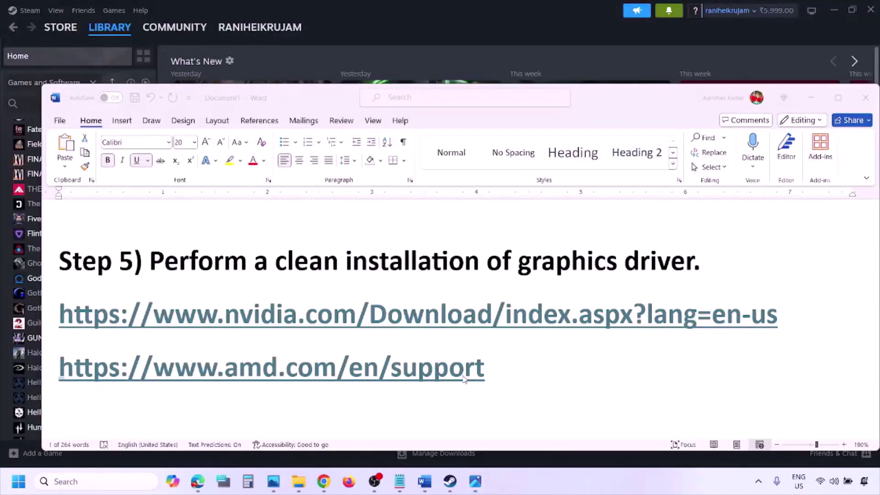
Select the AMD support link in the Word notes, look at the Restart power option, and delete the link
{"action": "left_click", "coordinate": [520, 369]}
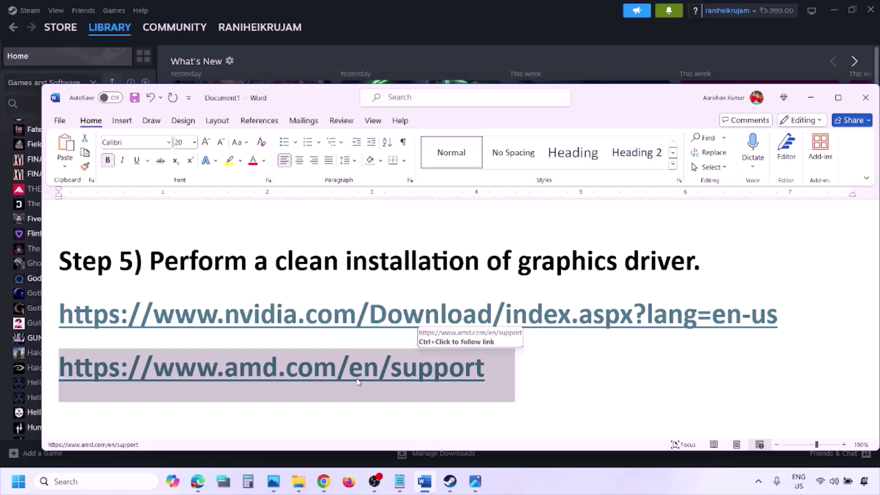
{"action": "left_click", "coordinate": [18, 481]}
{"action": "left_click", "coordinate": [333, 442]}
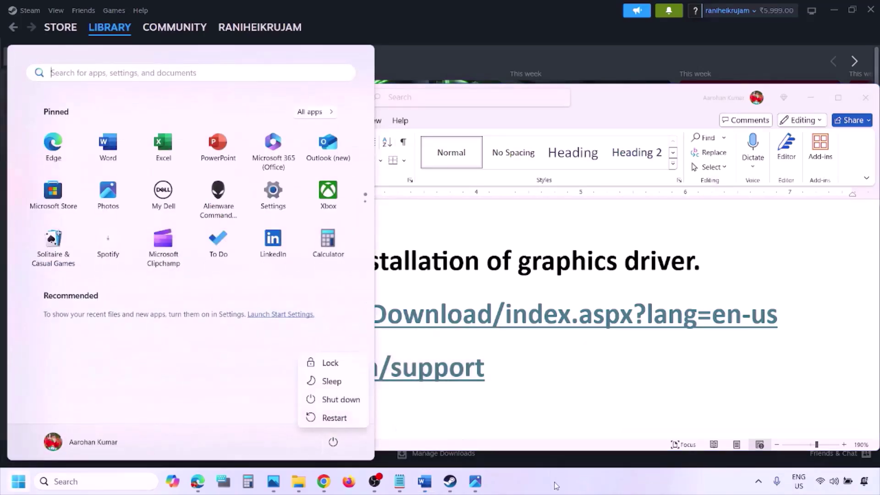
{"action": "left_click", "coordinate": [556, 485]}
{"action": "key", "text": "Delete"}
{"action": "scroll", "coordinate": [413, 315], "scroll_direction": "down", "scroll_amount": 3}
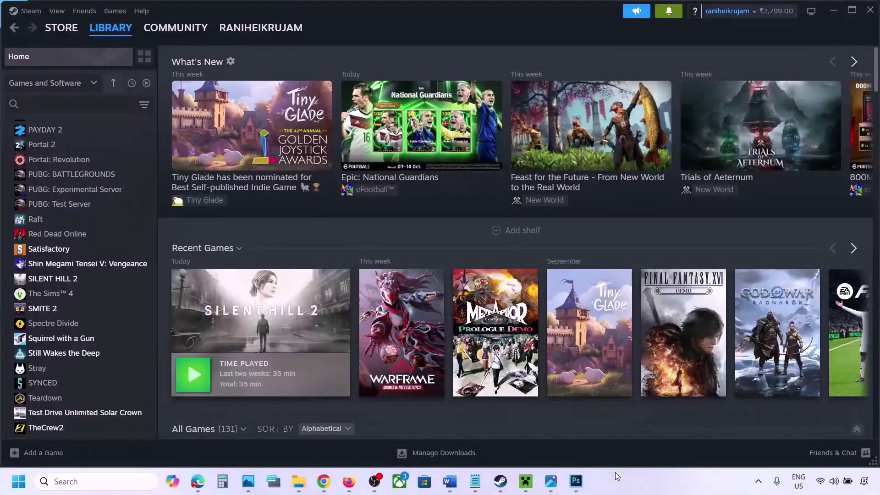
Search Windows for "graphics" and open the Graphics settings page
{"action": "left_click", "coordinate": [70, 482]}
{"action": "type", "text": "grap"}
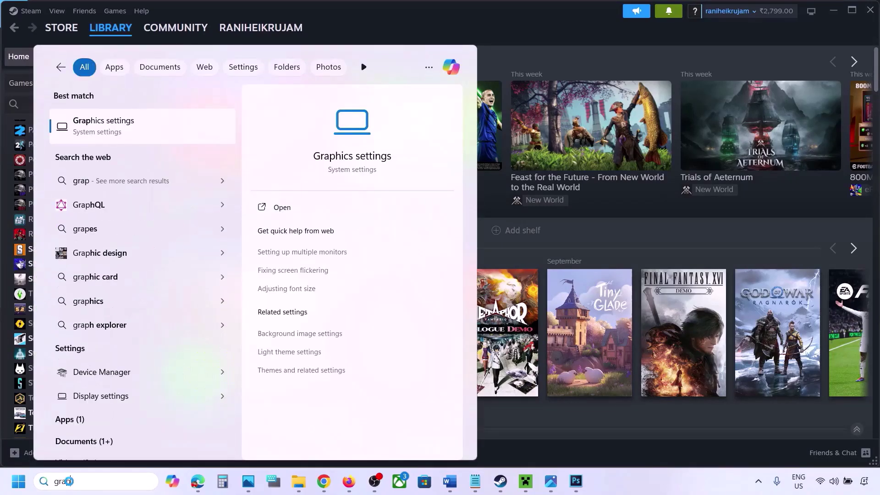
{"action": "type", "text": "hics"}
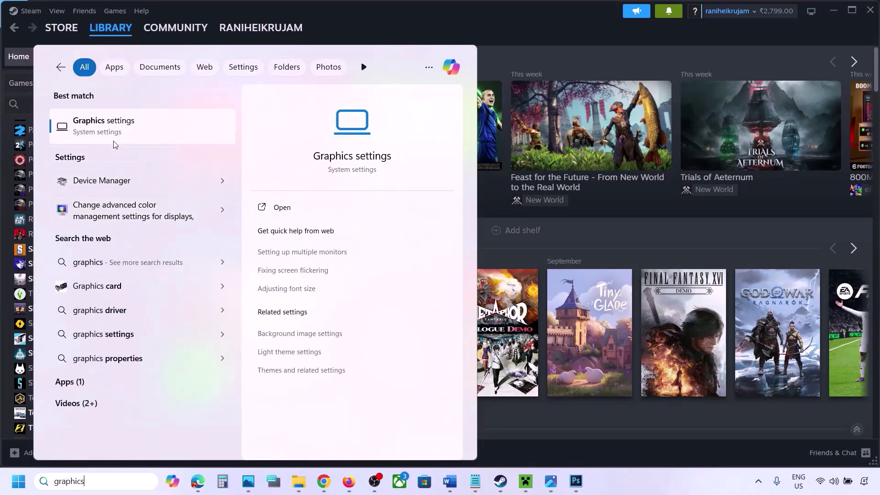
{"action": "left_click", "coordinate": [108, 131]}
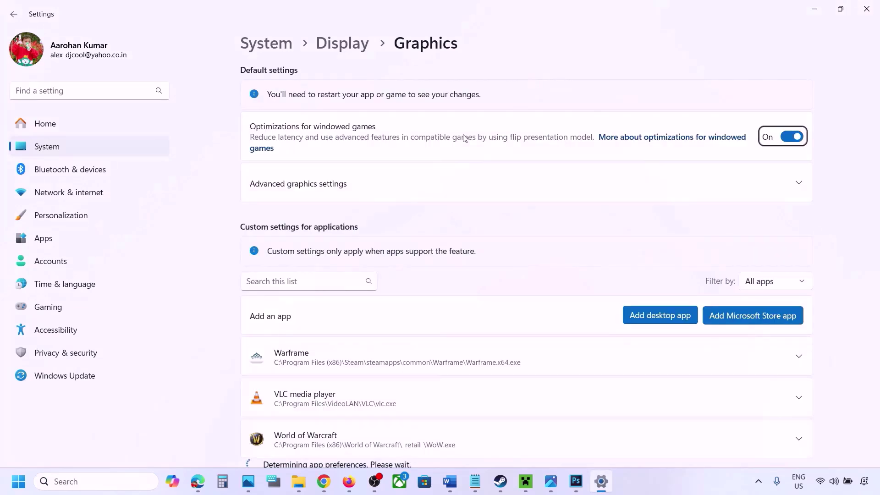
Try to add a desktop app to the custom graphics settings by browsing to Steam\steamapps\common, and cancel the file selection
{"action": "left_click", "coordinate": [663, 317]}
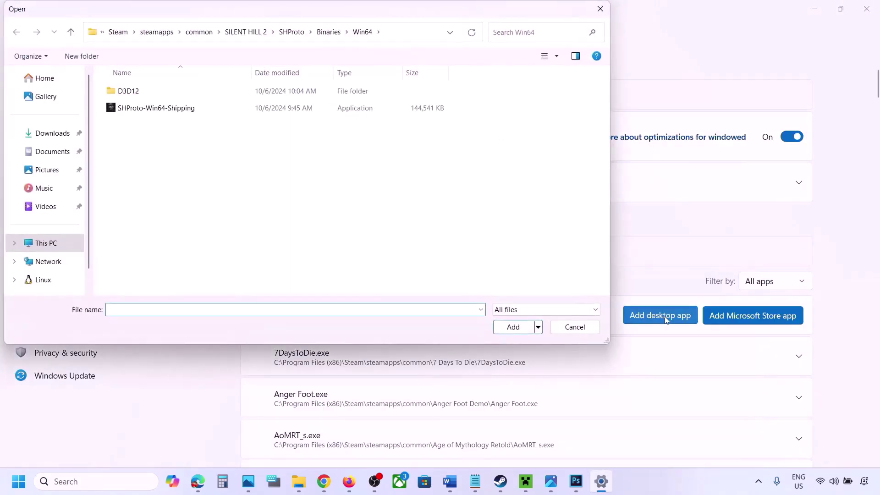
{"action": "left_click", "coordinate": [208, 32]}
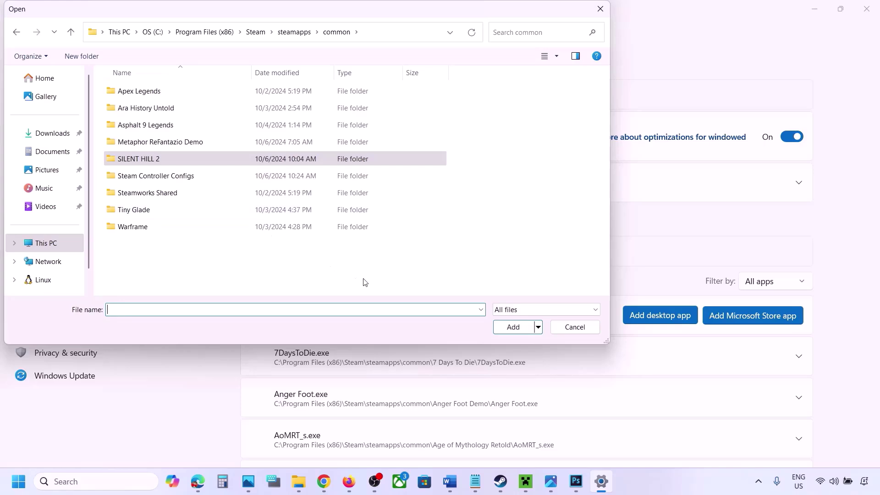
{"action": "left_click", "coordinate": [566, 330]}
Set the GPU preference of ChainedTogether-Win64-Shipping.exe to High Performance (NVIDIA GeForce RTX 3050 Laptop GPU)
{"action": "scroll", "coordinate": [552, 358], "scroll_direction": "down", "scroll_amount": 5}
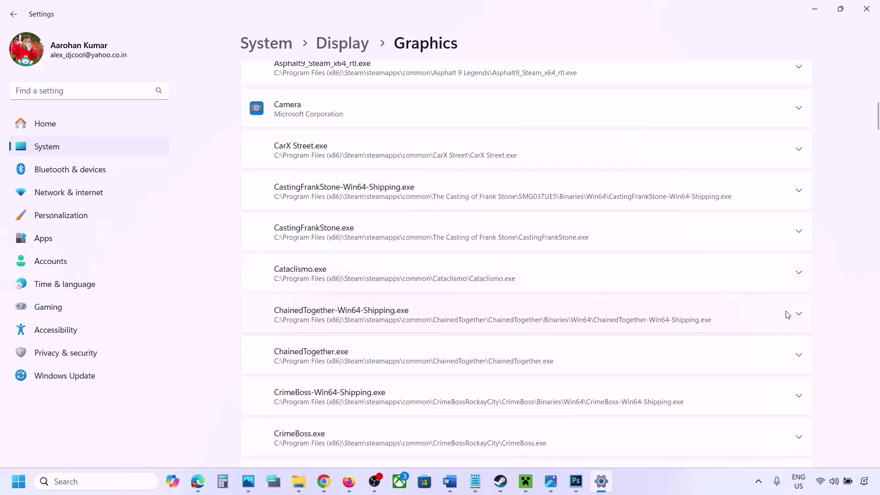
{"action": "left_click", "coordinate": [799, 316]}
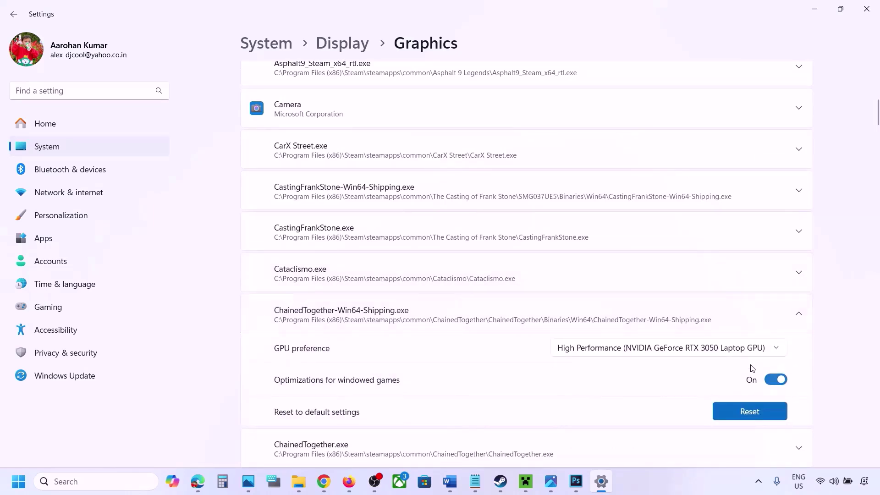
{"action": "left_click", "coordinate": [746, 352]}
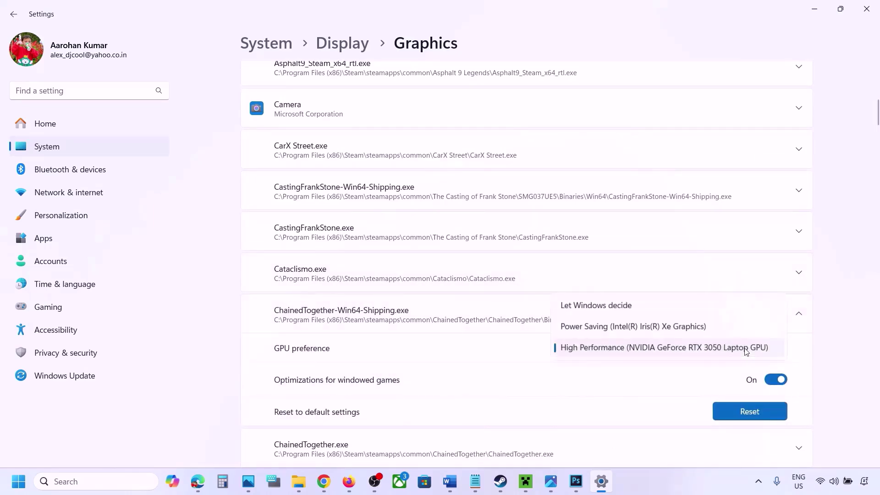
{"action": "left_click", "coordinate": [696, 347]}
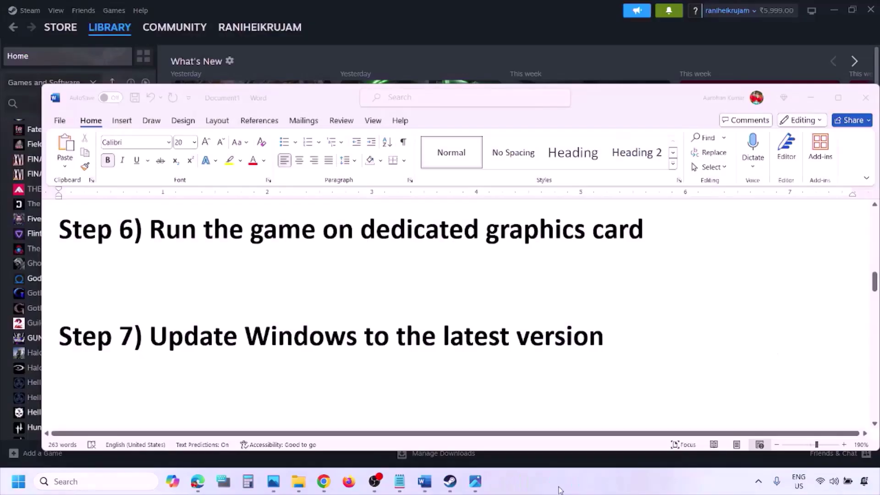
Highlight the Step 7 text in the Word notes, and check for updates on the Windows Update page in Settings
{"action": "left_click", "coordinate": [196, 328]}
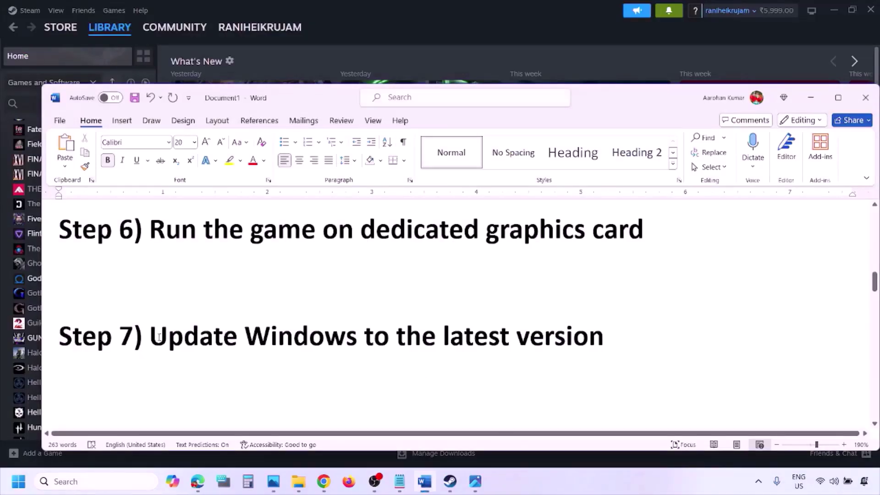
{"action": "left_click_drag", "start_coordinate": [151, 337], "coordinate": [595, 350]}
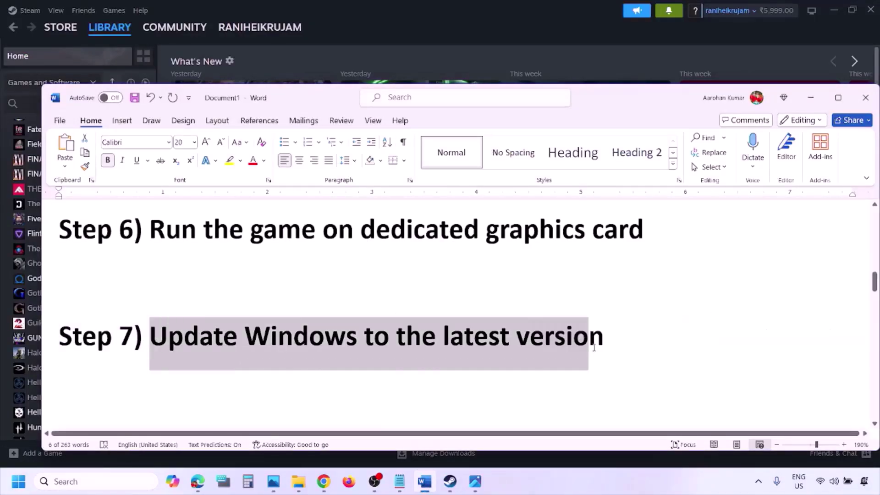
{"action": "key", "text": "super+i"}
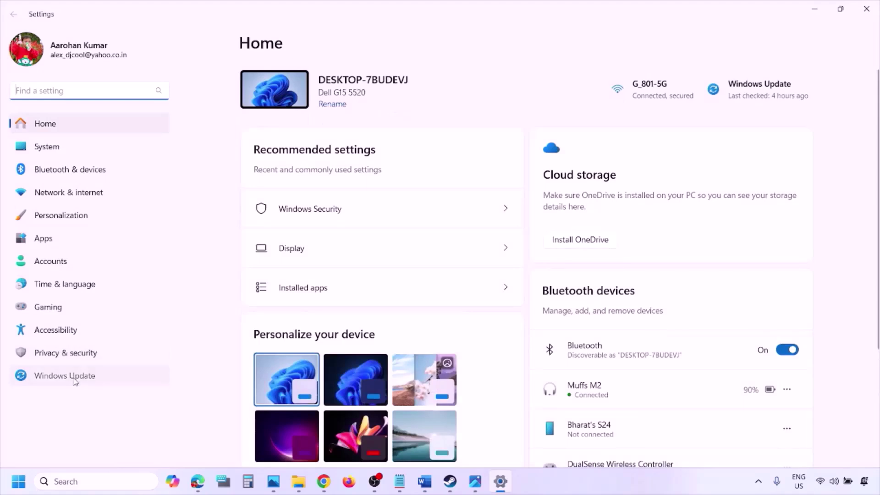
{"action": "left_click", "coordinate": [74, 379]}
{"action": "left_click", "coordinate": [774, 97]}
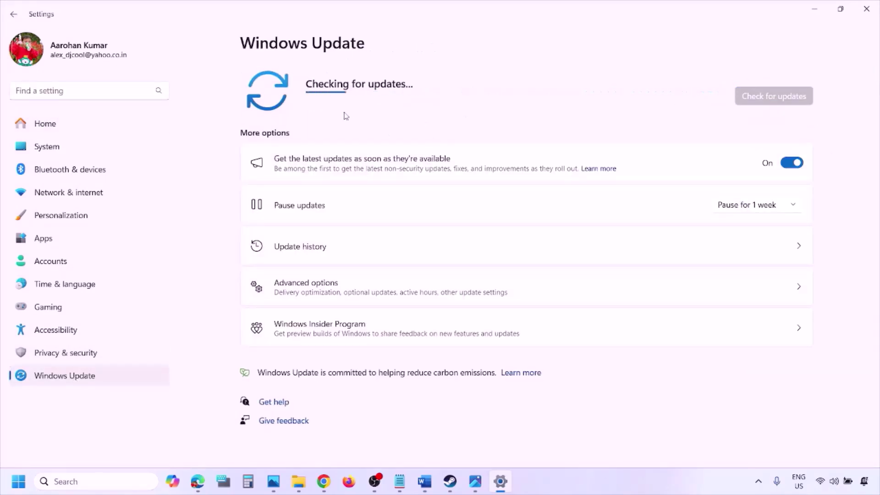
Show the Restart choice among the power options without using it, and return to the Word notes
{"action": "key", "text": "super"}
{"action": "left_click", "coordinate": [334, 442]}
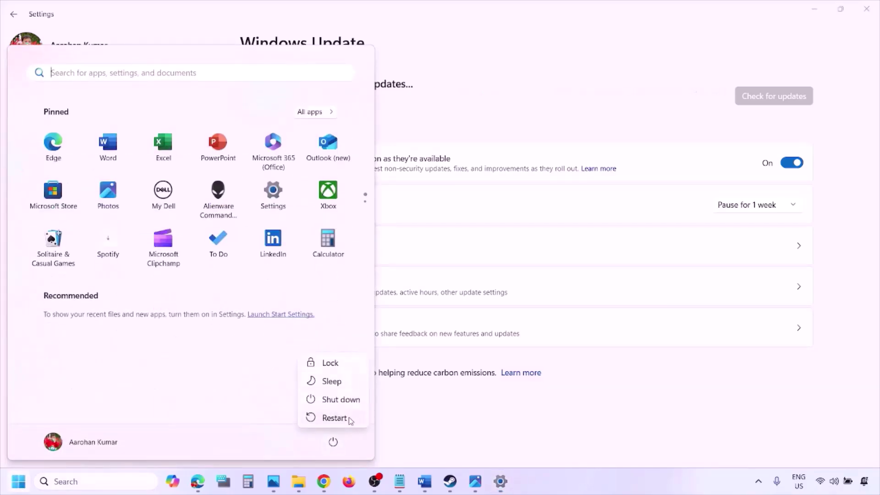
{"action": "left_click", "coordinate": [425, 487]}
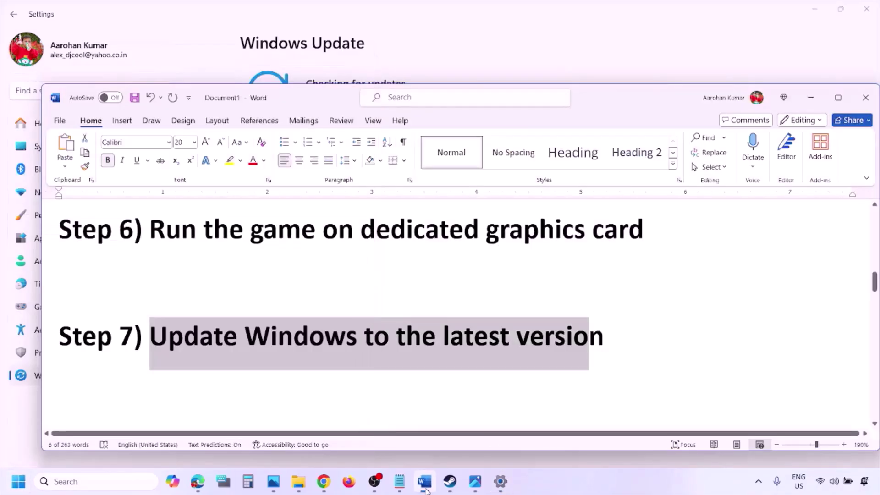
Copy the Visual C++ download link from Step 8 in the notes and open it in a new Chrome window
{"action": "scroll", "coordinate": [385, 359], "scroll_direction": "down", "scroll_amount": 2}
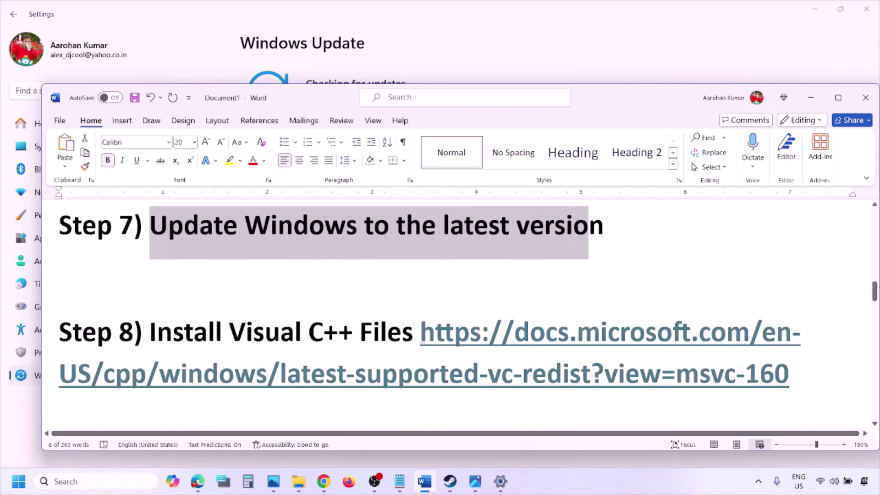
{"action": "left_click_drag", "start_coordinate": [804, 382], "coordinate": [481, 338]}
{"action": "key", "text": "ctrl+c"}
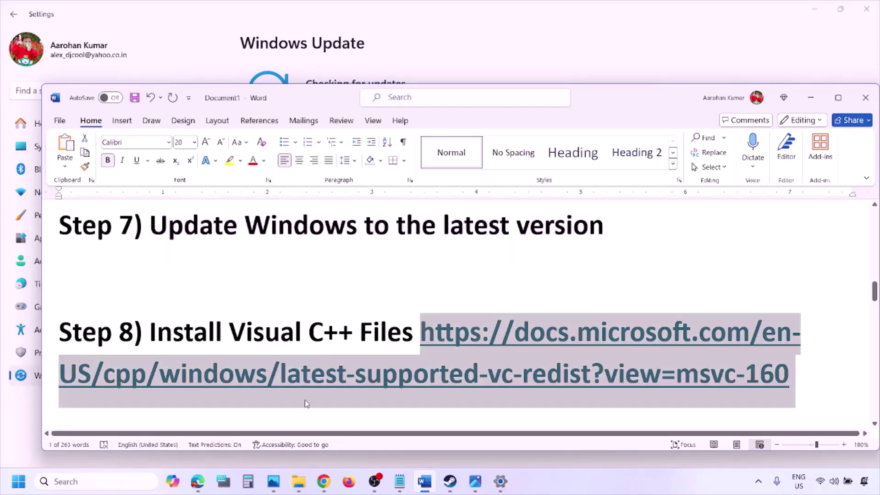
{"action": "right_click", "coordinate": [324, 482]}
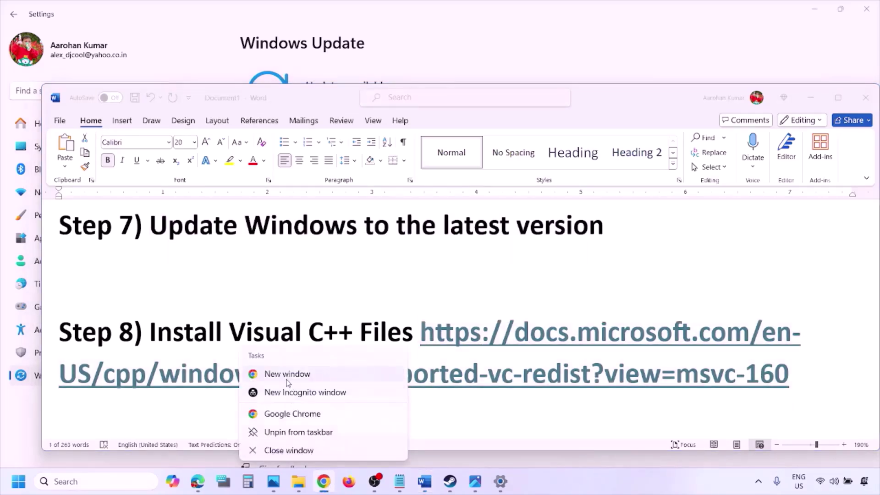
{"action": "left_click", "coordinate": [287, 381]}
{"action": "key", "text": "ctrl+v"}
{"action": "key", "text": "Return"}
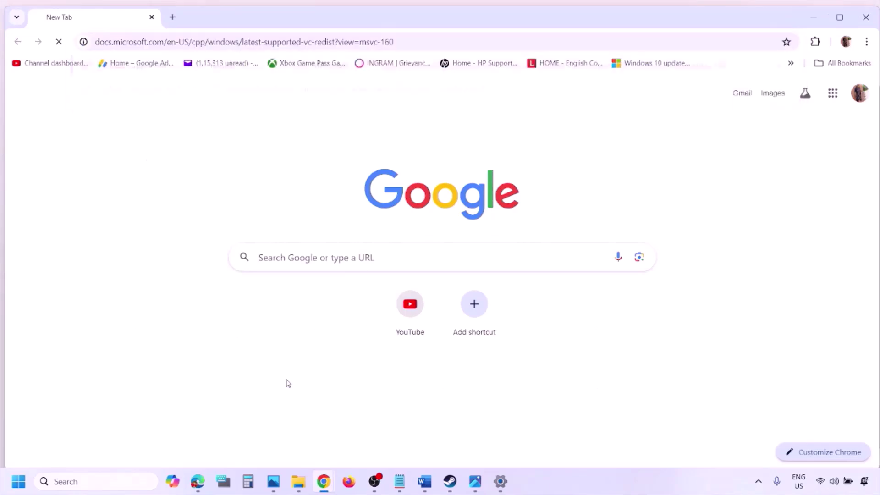
Locate the Redistributable Version download table on the Microsoft page, highlighting the Visual Studio 2015, 2017, 2019, and 2022 heading and the X86 and X64 rows
{"action": "scroll", "coordinate": [383, 269], "scroll_direction": "down", "scroll_amount": 5}
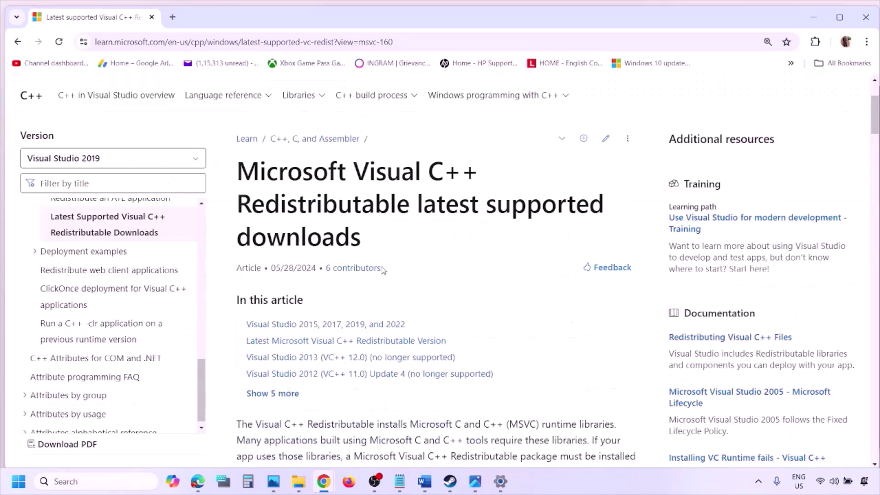
{"action": "scroll", "coordinate": [383, 268], "scroll_direction": "down", "scroll_amount": 4}
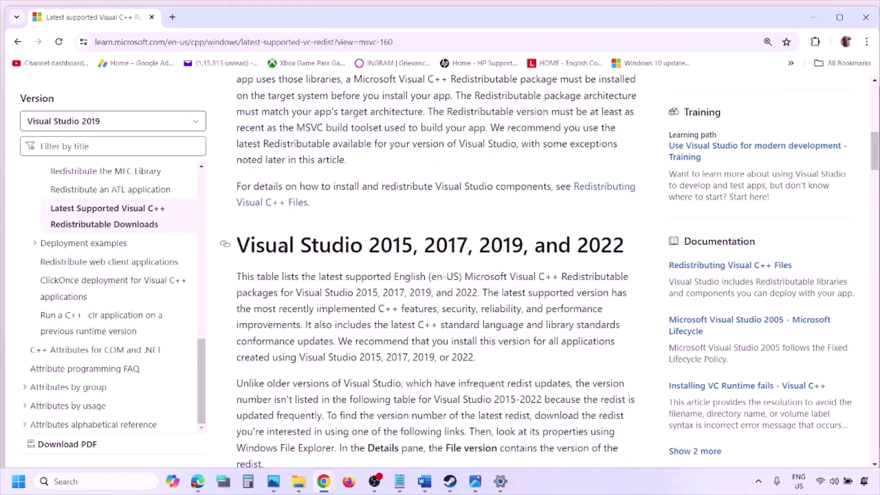
{"action": "left_click_drag", "start_coordinate": [278, 248], "coordinate": [591, 245]}
{"action": "scroll", "coordinate": [386, 328], "scroll_direction": "down", "scroll_amount": 10}
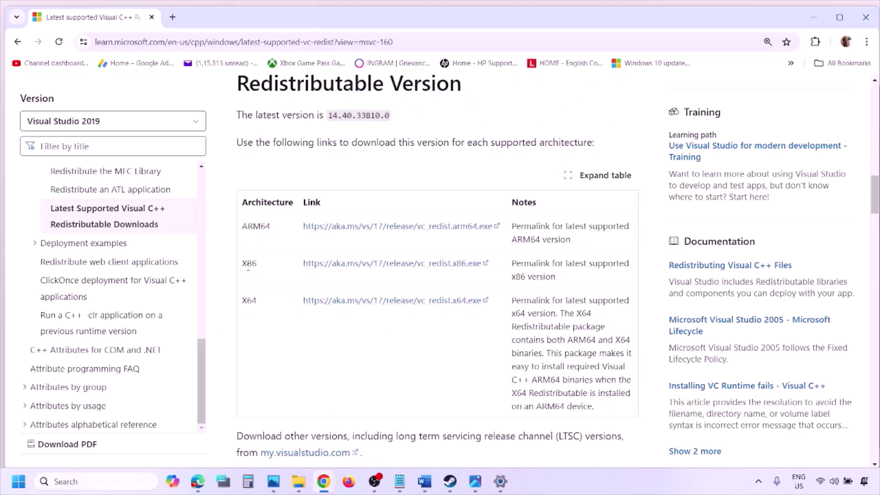
{"action": "double_click", "coordinate": [249, 263]}
{"action": "double_click", "coordinate": [250, 300]}
Download vc_redist.x86.exe, run it, and start the repair of the Visual C++ 2015-2022 Redistributable (x86)
{"action": "left_click_drag", "start_coordinate": [244, 263], "coordinate": [433, 273]}
{"action": "left_click", "coordinate": [432, 273]}
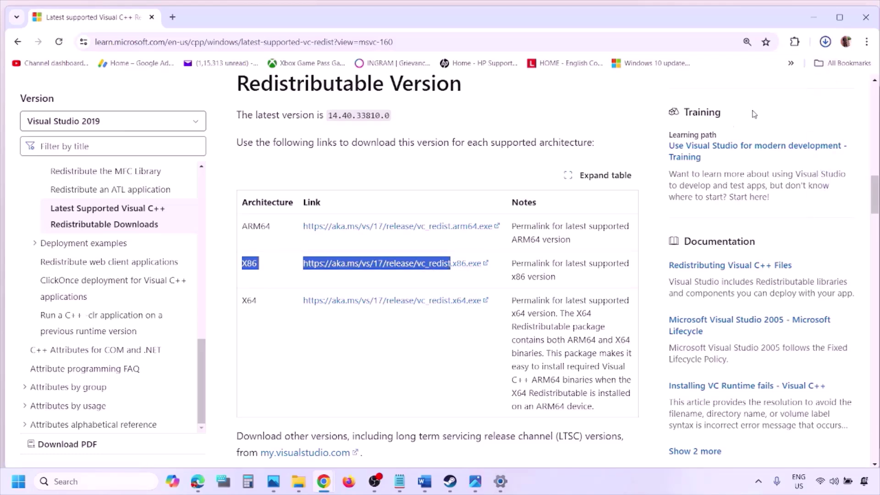
{"action": "left_click", "coordinate": [732, 72]}
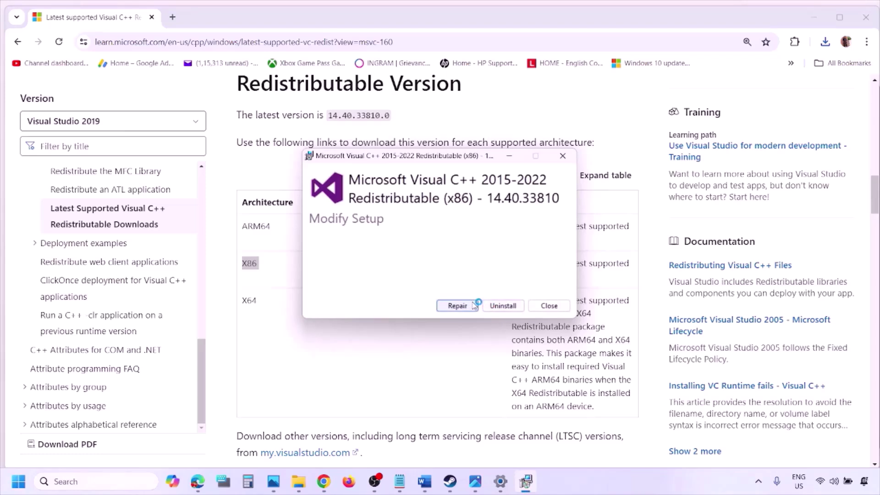
{"action": "left_click", "coordinate": [474, 306]}
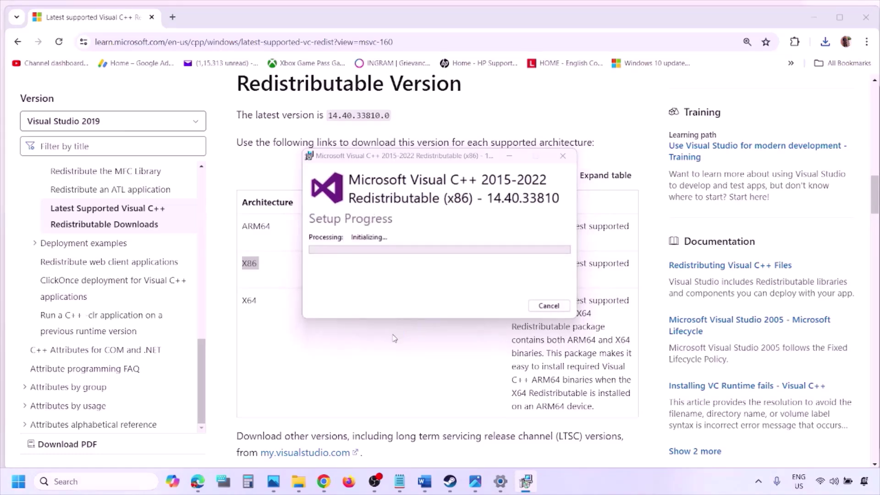
Download vc_redist.x64.exe, run it, and start the repair of the Visual C++ 2015-2022 Redistributable (x64)
{"action": "double_click", "coordinate": [249, 301]}
{"action": "left_click", "coordinate": [398, 305]}
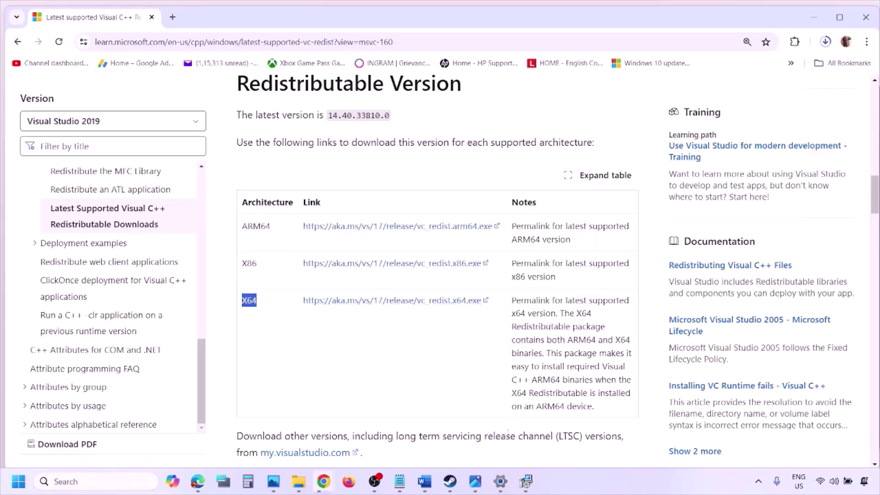
{"action": "left_click", "coordinate": [527, 486]}
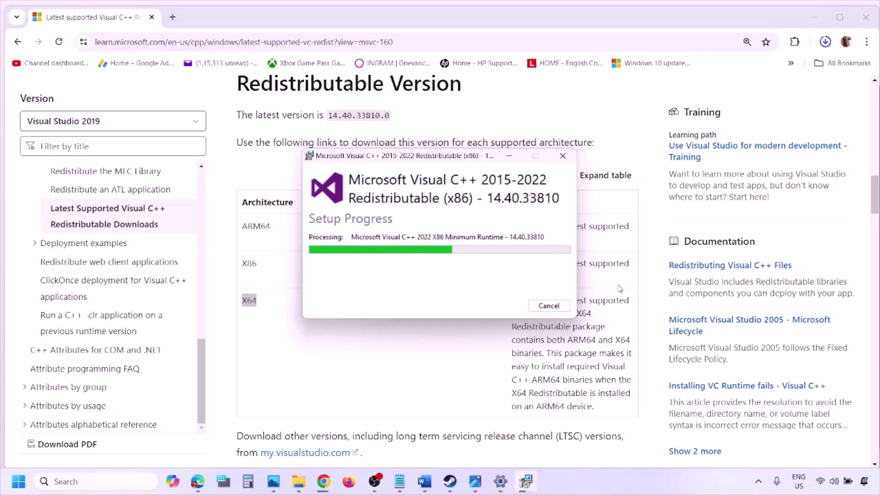
{"action": "left_click", "coordinate": [735, 76]}
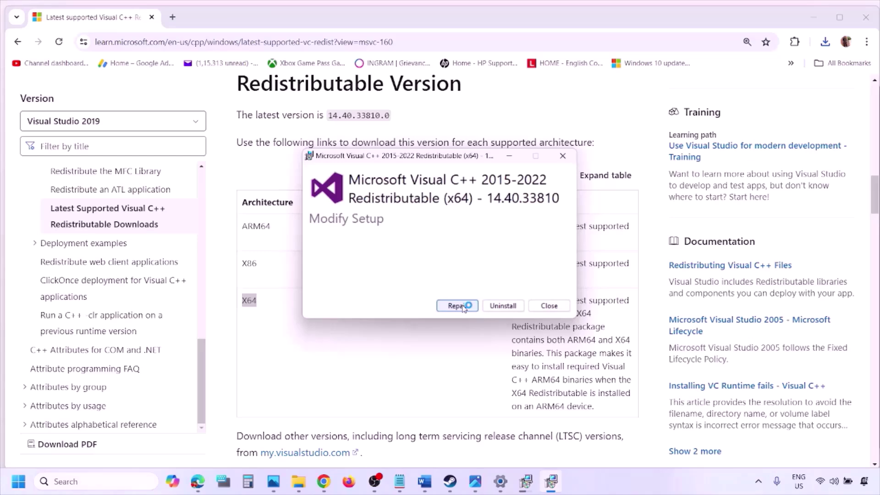
{"action": "left_click", "coordinate": [459, 306]}
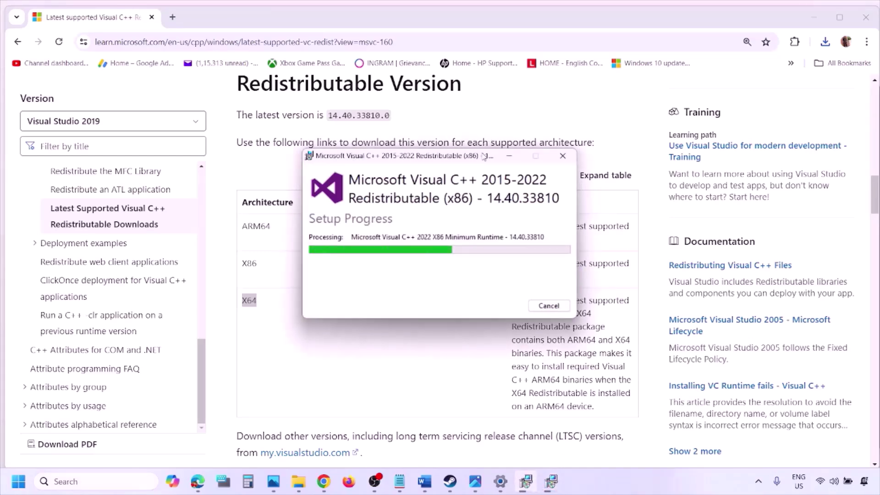
Arrange the x86 and x64 setup windows side by side, and bring the browser page back to the front
{"action": "left_click_drag", "start_coordinate": [484, 156], "coordinate": [279, 195]}
{"action": "left_click_drag", "start_coordinate": [450, 161], "coordinate": [560, 206]}
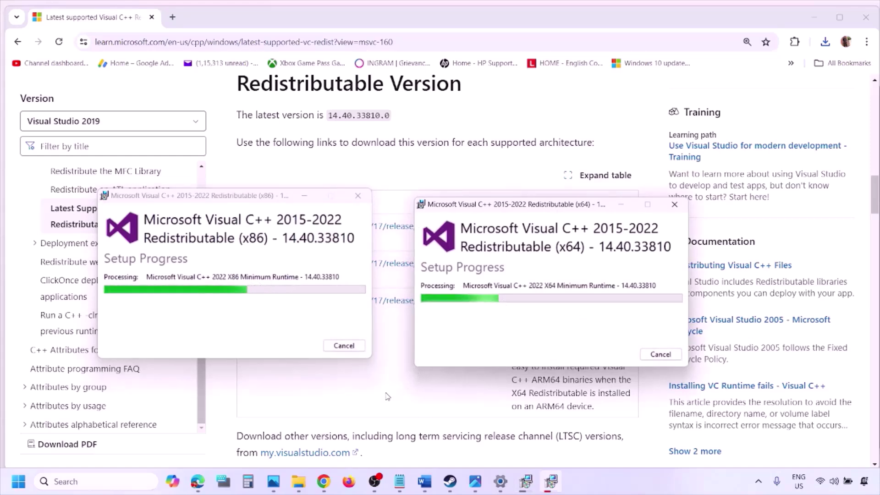
{"action": "left_click", "coordinate": [387, 397]}
Show the Restart choice among the power options without using it, and return to the download page
{"action": "left_click", "coordinate": [19, 481]}
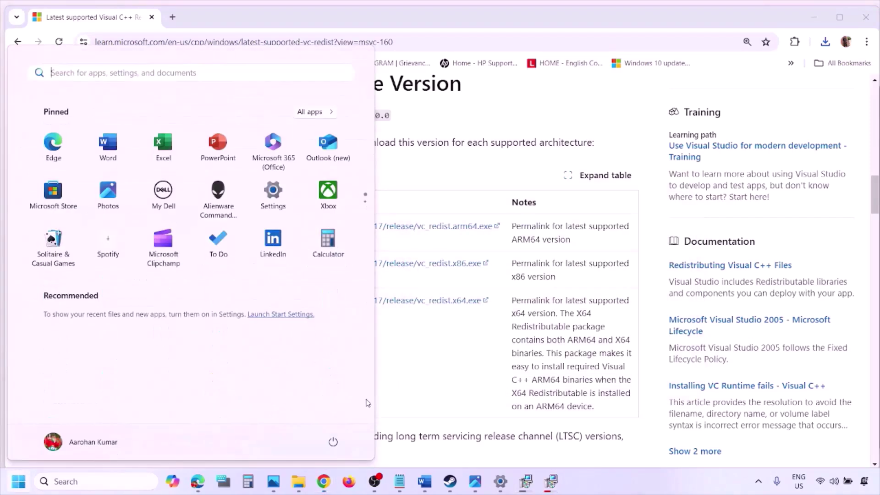
{"action": "left_click", "coordinate": [333, 442]}
{"action": "key", "text": "Escape"}
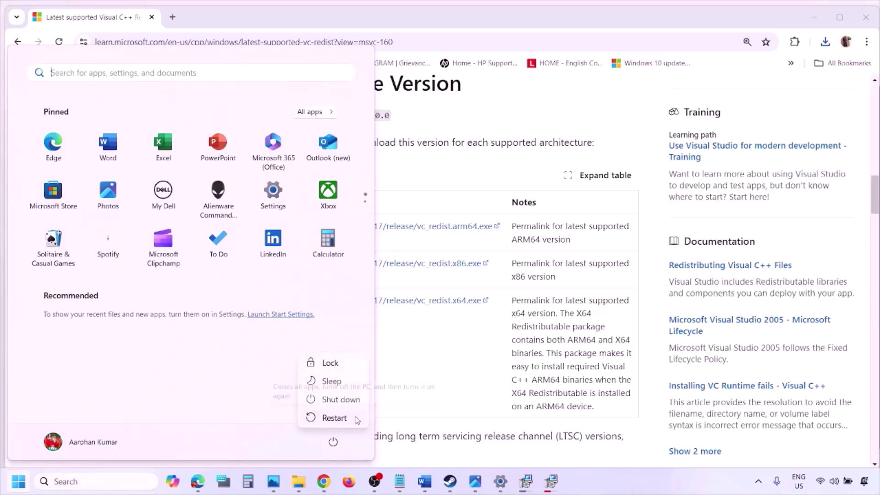
{"action": "left_click", "coordinate": [456, 390]}
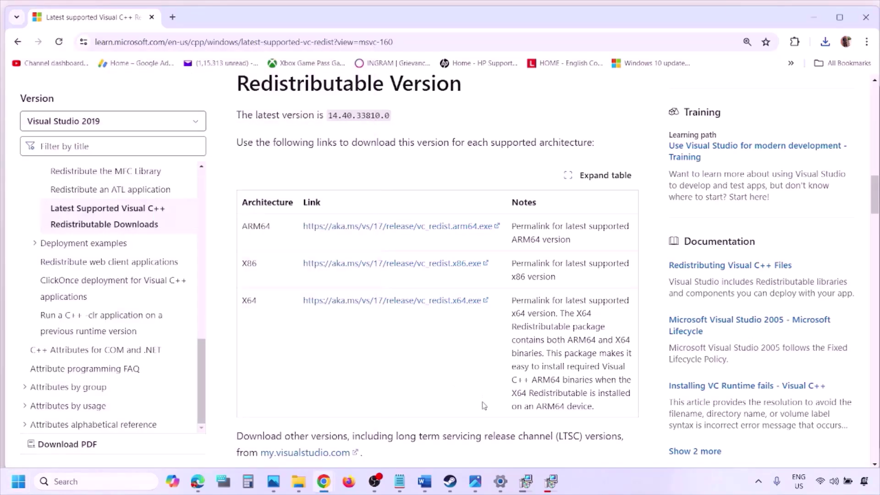
Switch to the Word notes, bring Step 9 about unplugging external devices into view, and maximize the window
{"action": "left_click", "coordinate": [425, 481]}
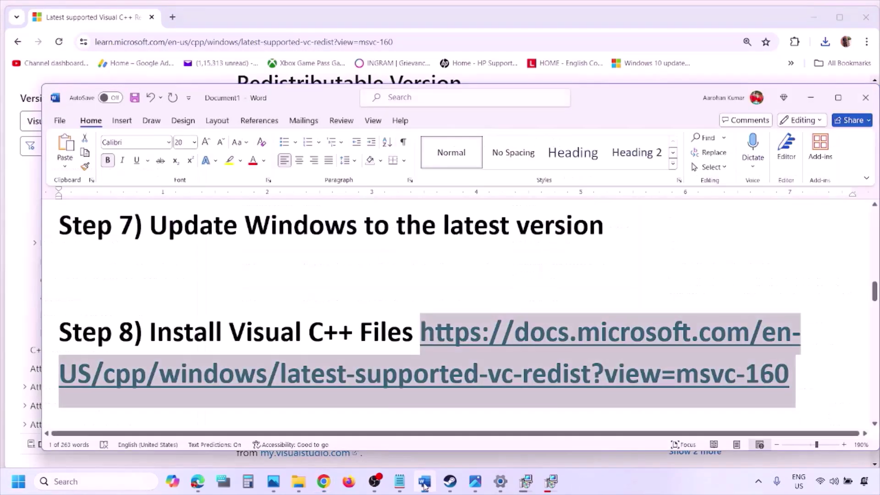
{"action": "scroll", "coordinate": [377, 311], "scroll_direction": "down", "scroll_amount": 3}
{"action": "scroll", "coordinate": [378, 311], "scroll_direction": "down", "scroll_amount": 2}
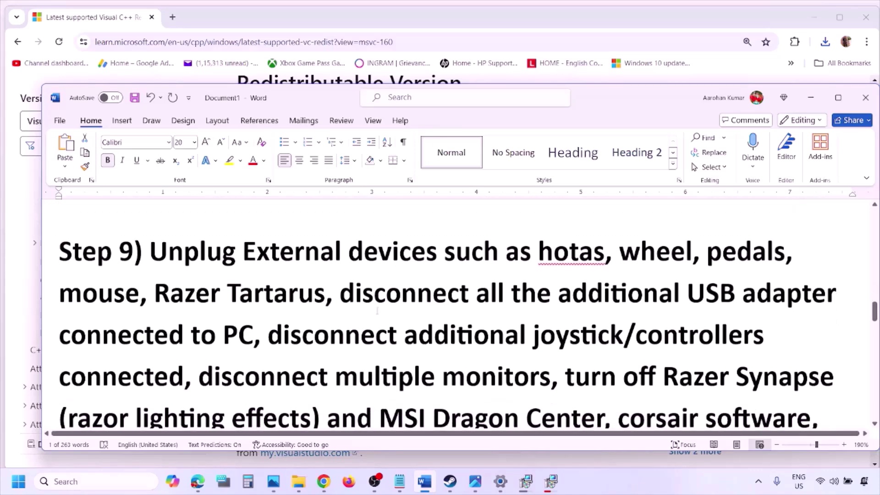
{"action": "left_click", "coordinate": [840, 98]}
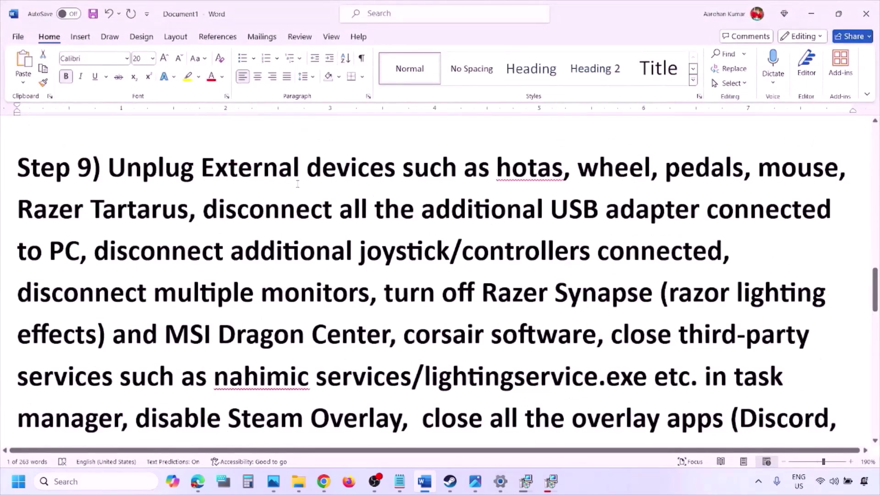
Highlight the Step 9 advice on external devices and USB adapters, additional joystick/controllers, and multiple monitors in turn
{"action": "left_click_drag", "start_coordinate": [309, 146], "coordinate": [706, 215]}
{"action": "left_click", "coordinate": [652, 207]}
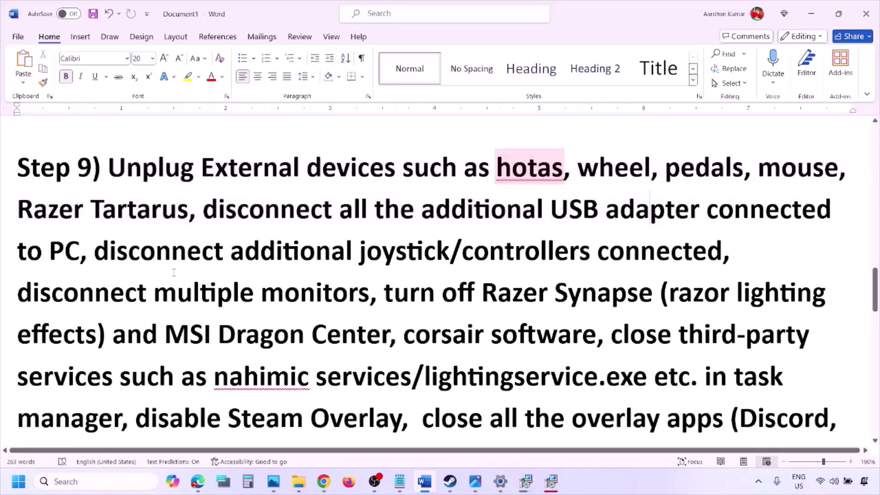
{"action": "left_click_drag", "start_coordinate": [94, 251], "coordinate": [722, 255]}
{"action": "left_click", "coordinate": [585, 275]}
{"action": "left_click_drag", "start_coordinate": [30, 296], "coordinate": [304, 297]}
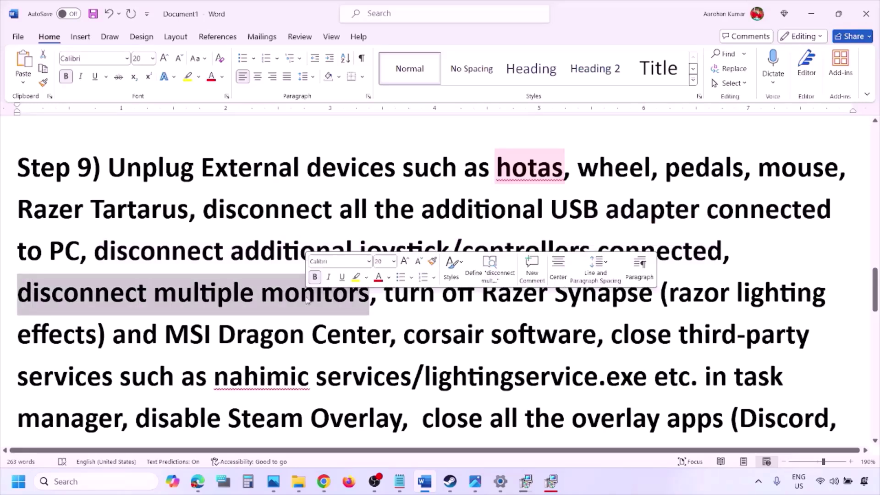
Highlight the Step 9 text on turning off Razer Synapse, MSI Dragon Center and third-party services, and the "disable Steam Overlay" text
{"action": "scroll", "coordinate": [388, 245], "scroll_direction": "down", "scroll_amount": 1}
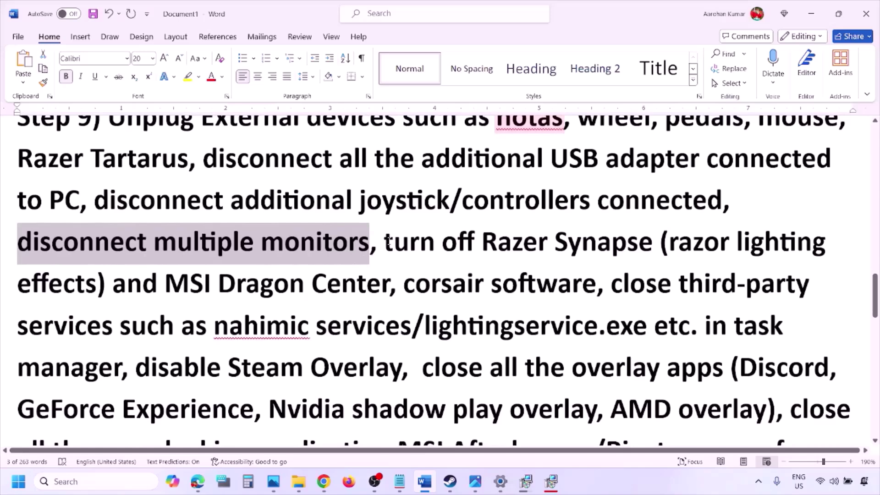
{"action": "left_click_drag", "start_coordinate": [387, 241], "coordinate": [138, 364]}
{"action": "scroll", "coordinate": [177, 308], "scroll_direction": "down", "scroll_amount": 1}
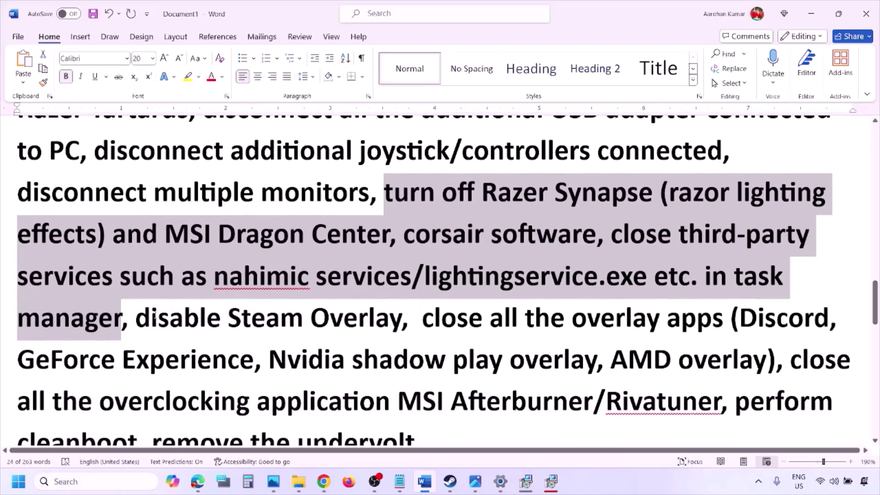
{"action": "left_click_drag", "start_coordinate": [136, 318], "coordinate": [402, 318]}
View the 0.png image of a game's Properties option in the Steam library, advance to the following image, and return to the Step 9 notes
{"action": "left_click", "coordinate": [609, 487]}
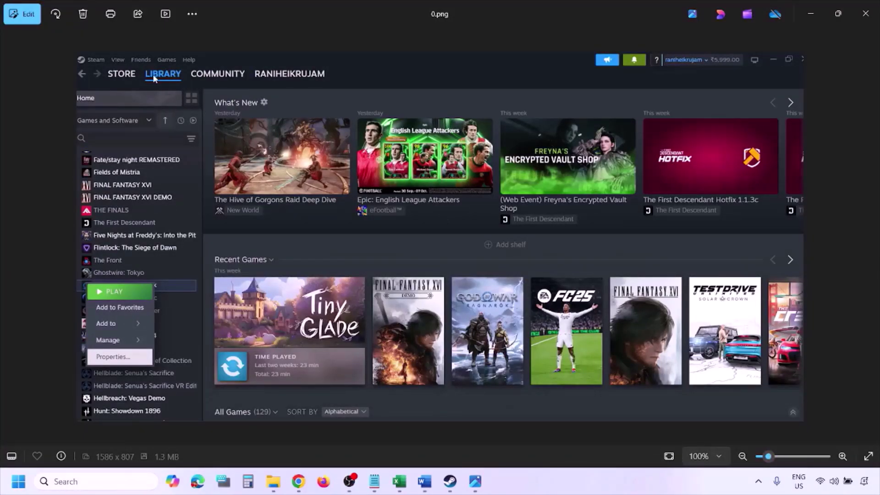
{"action": "key", "text": "ctrl+plus"}
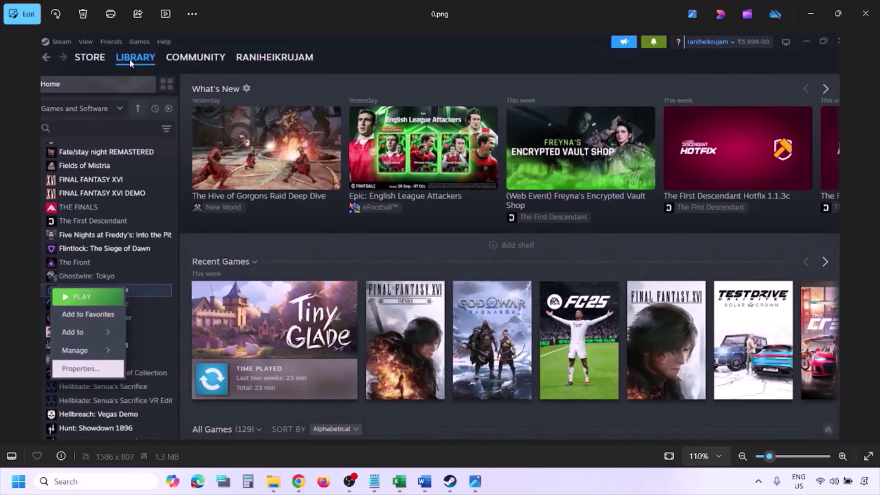
{"action": "key", "text": "ctrl+minus"}
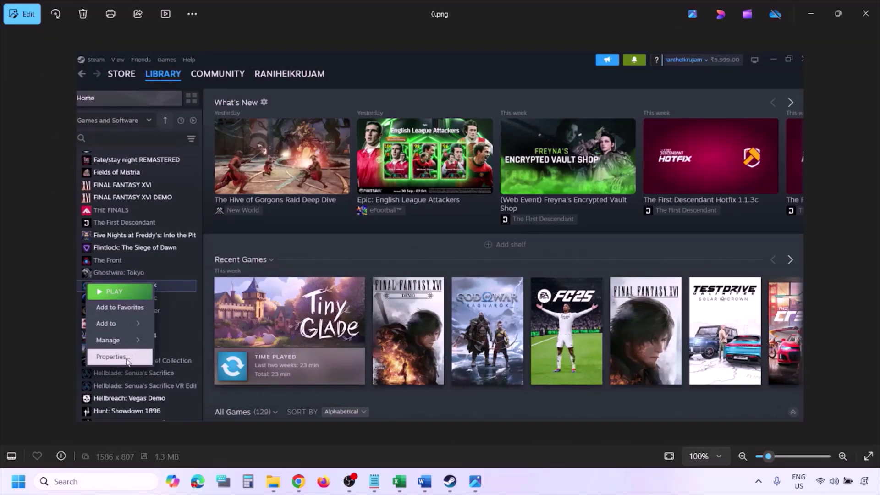
{"action": "key", "text": "Right"}
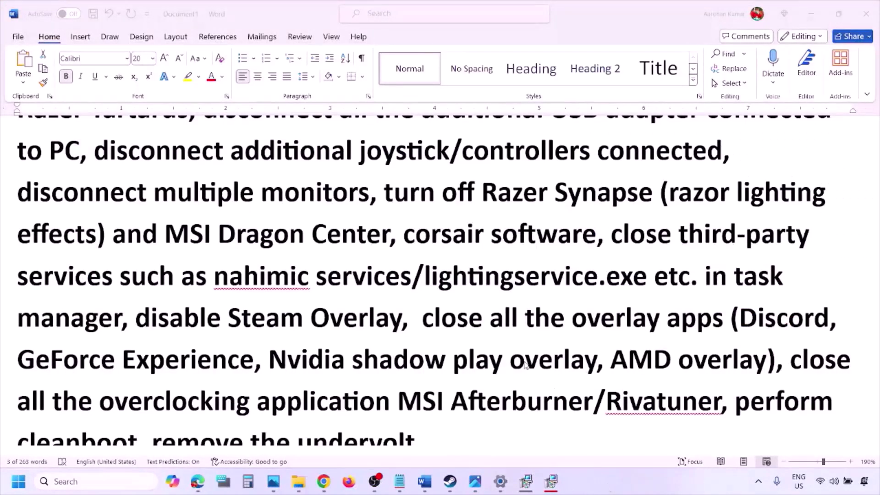
{"action": "scroll", "coordinate": [526, 364], "scroll_direction": "down", "scroll_amount": 2}
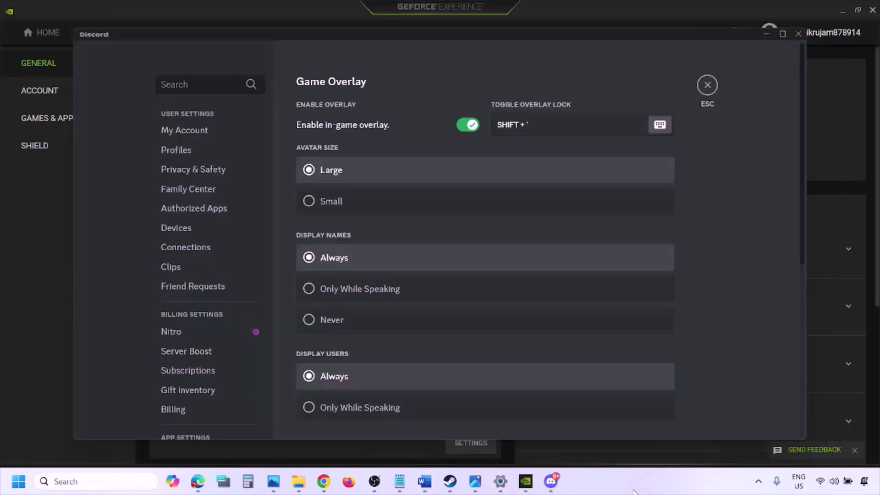
Turn off the in-game overlay in Discord and in GeForce Experience, and switch back to the Word notes
{"action": "scroll", "coordinate": [217, 248], "scroll_direction": "down", "scroll_amount": 10}
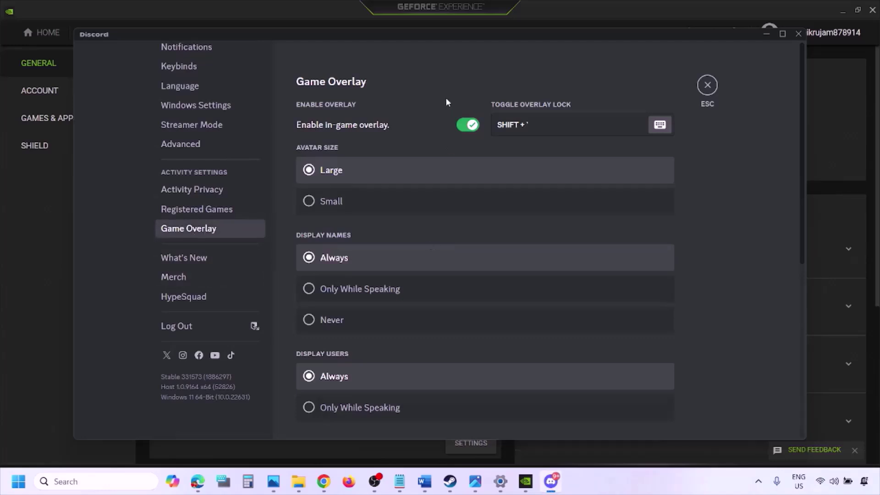
{"action": "left_click", "coordinate": [467, 124]}
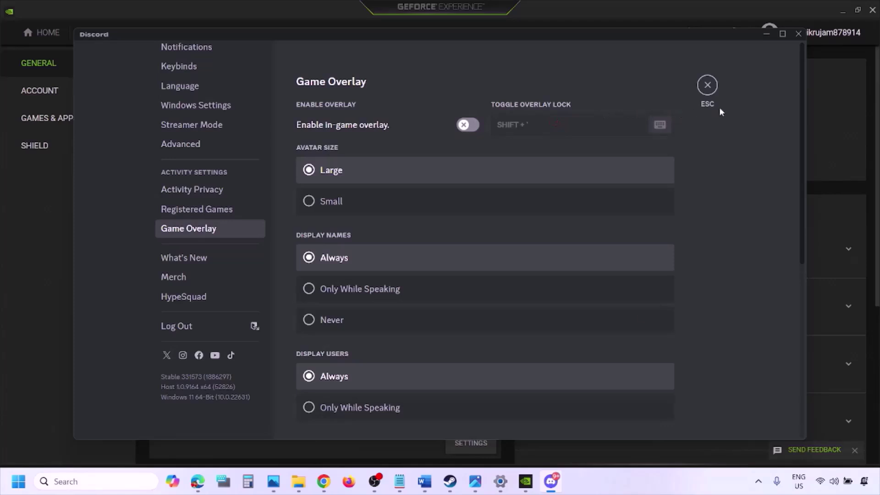
{"action": "left_click", "coordinate": [526, 482]}
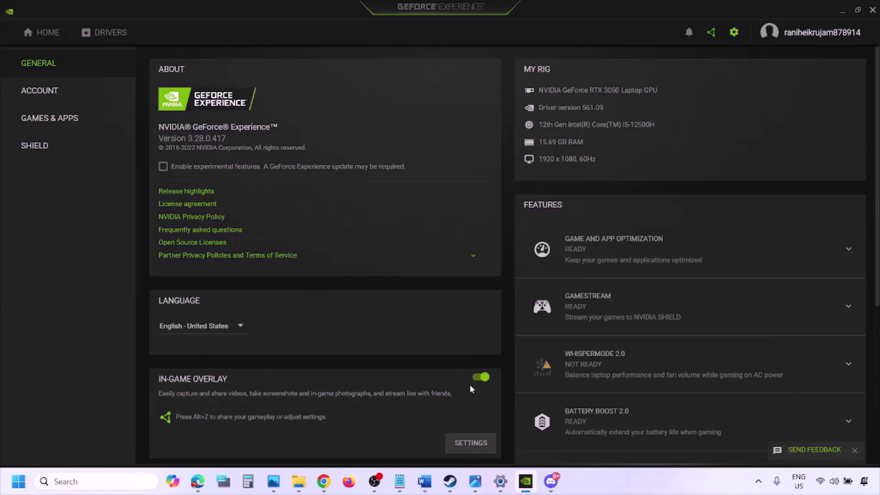
{"action": "left_click", "coordinate": [480, 379]}
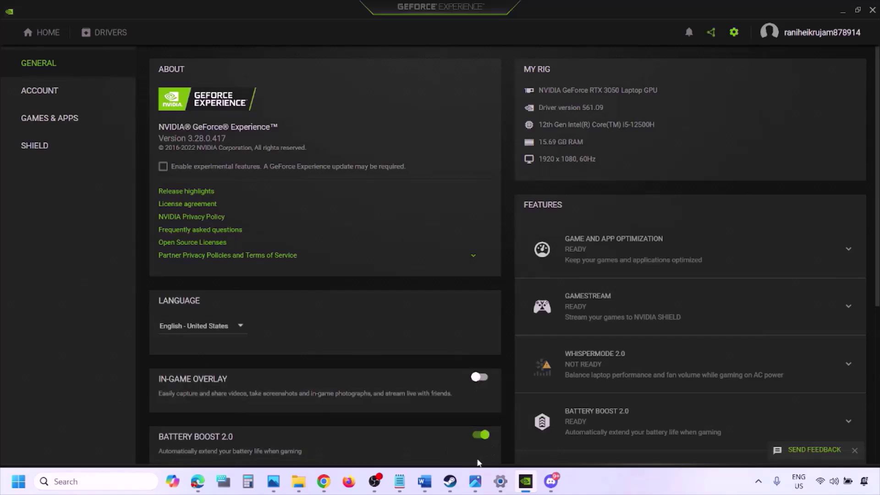
{"action": "left_click", "coordinate": [424, 481]}
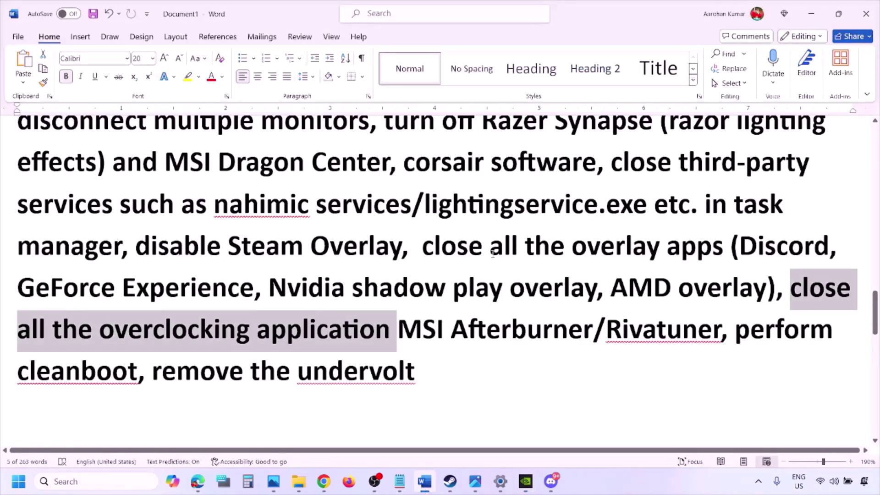
Highlight the Step 9 text "close all the overlay apps" in the notes
{"action": "scroll", "coordinate": [632, 161], "scroll_direction": "up", "scroll_amount": 2}
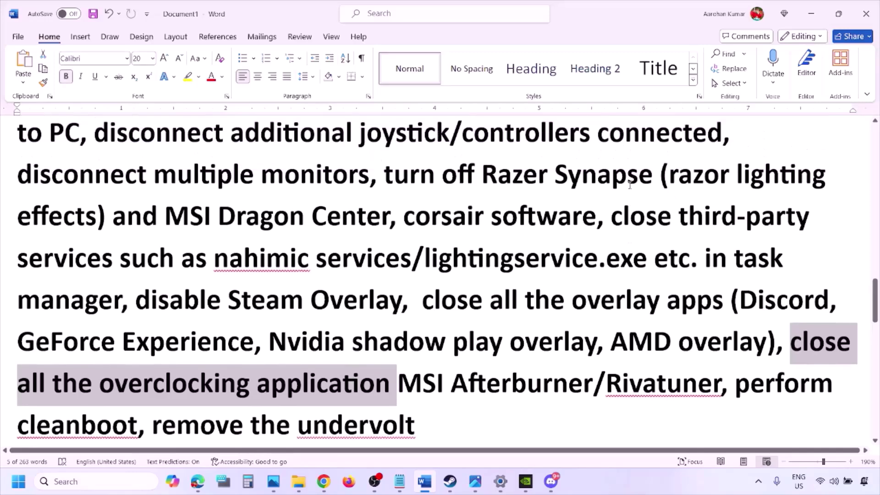
{"action": "scroll", "coordinate": [443, 269], "scroll_direction": "down", "scroll_amount": 2}
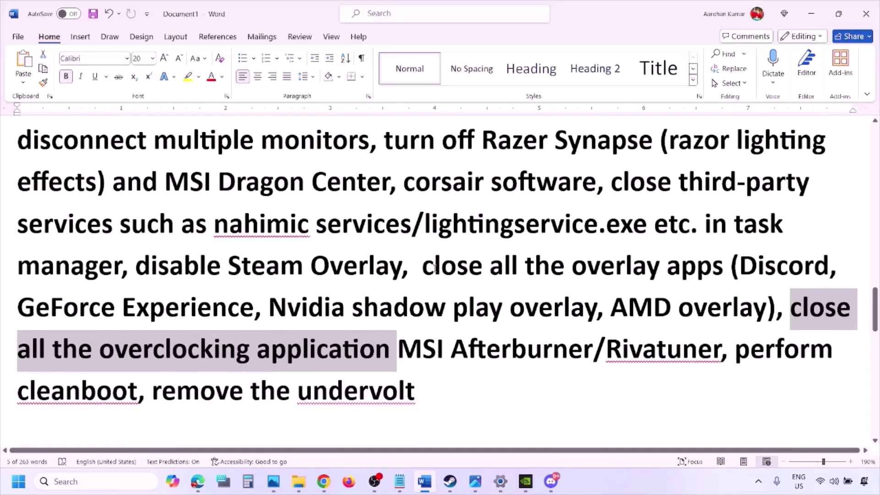
{"action": "left_click_drag", "start_coordinate": [434, 268], "coordinate": [688, 275]}
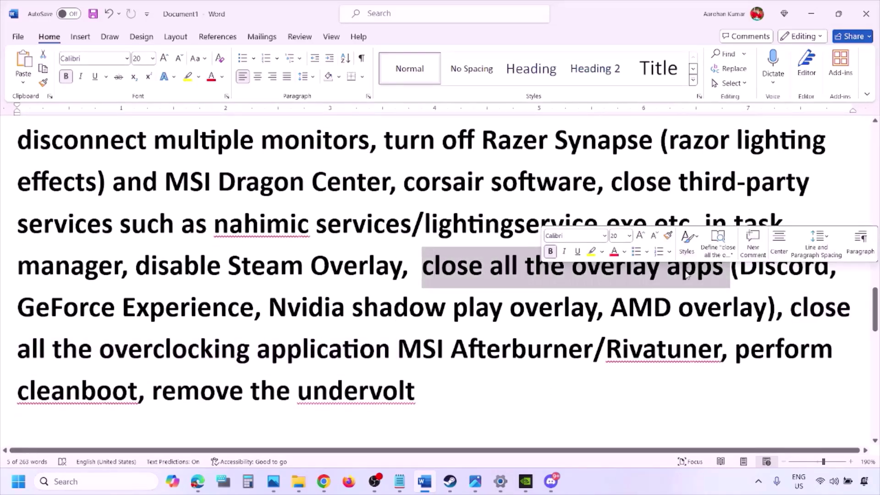
{"action": "left_click", "coordinate": [483, 271]}
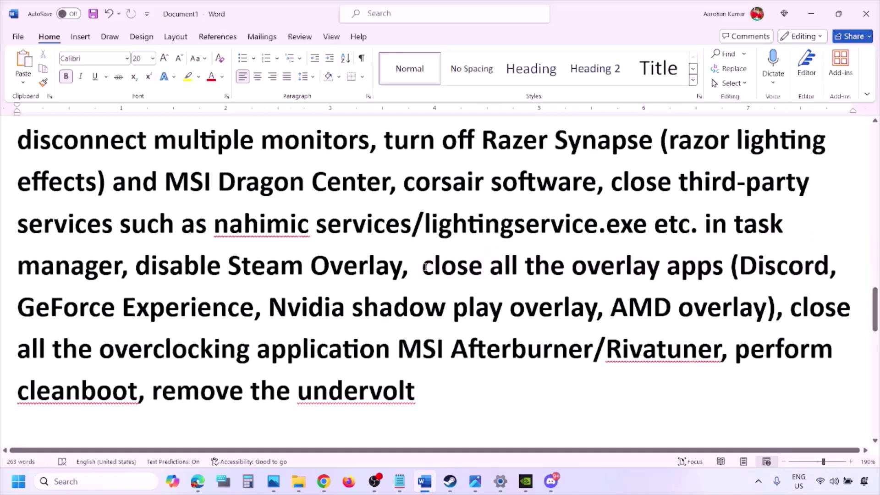
{"action": "left_click_drag", "start_coordinate": [423, 268], "coordinate": [729, 275]}
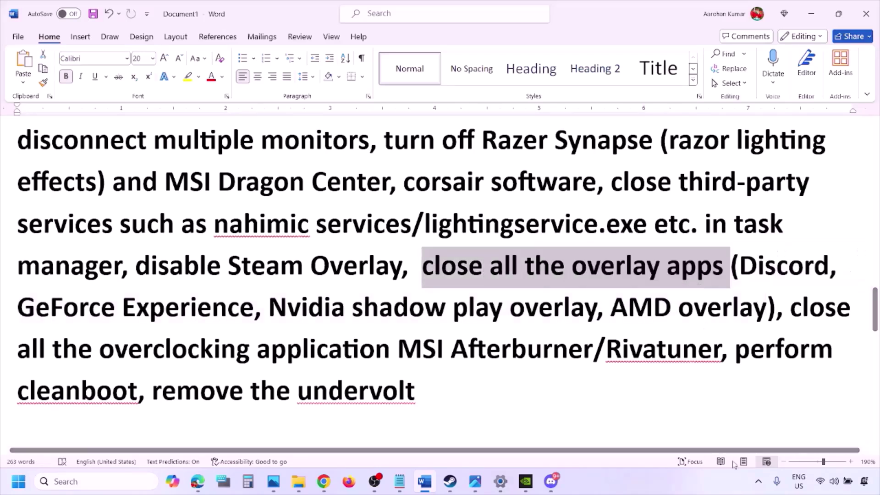
Quit the Discord and NVIDIA apps running in the background
{"action": "left_click", "coordinate": [760, 482]}
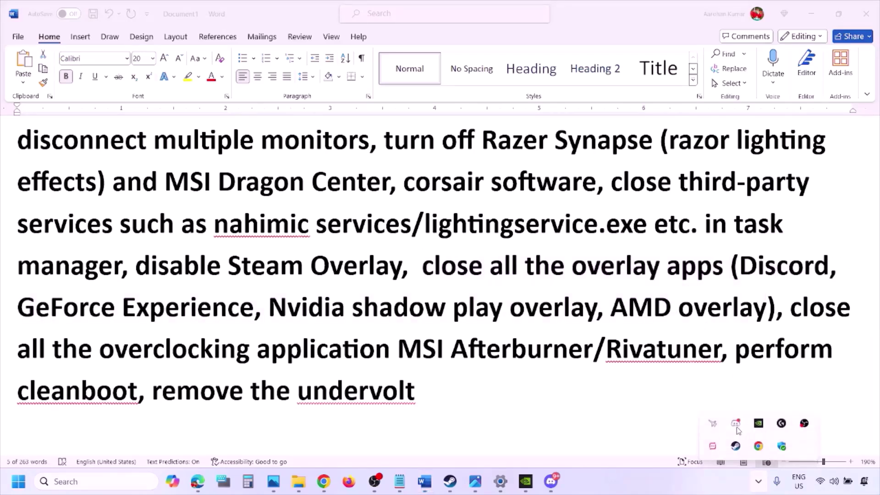
{"action": "right_click", "coordinate": [736, 426]}
{"action": "left_click", "coordinate": [779, 417]}
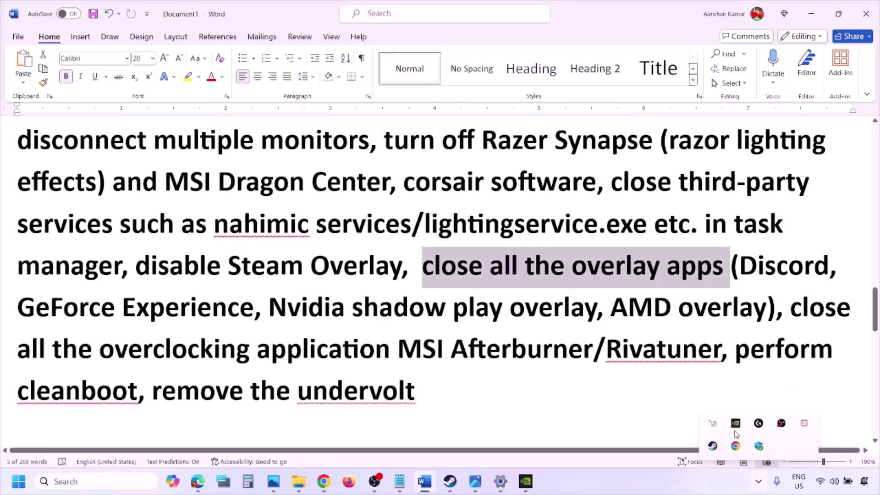
{"action": "right_click", "coordinate": [735, 426]}
{"action": "left_click", "coordinate": [755, 419]}
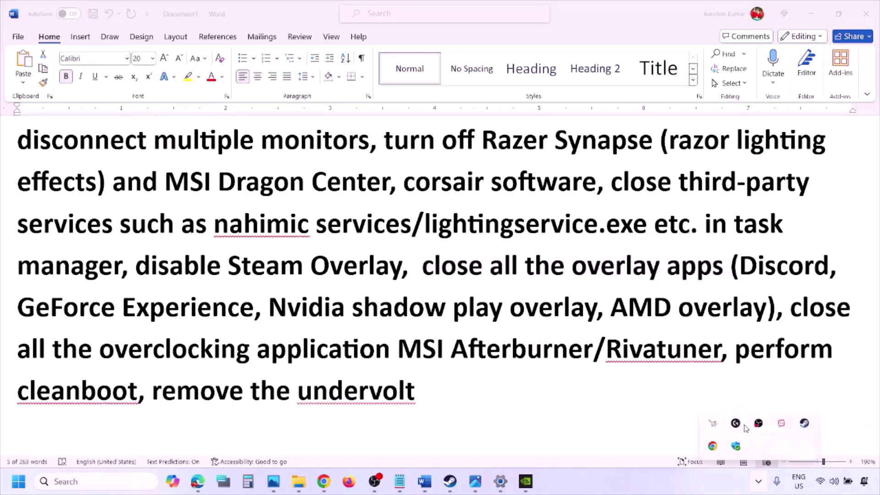
Quit Logitech G HUB and the background app with the pink icon
{"action": "right_click", "coordinate": [736, 426]}
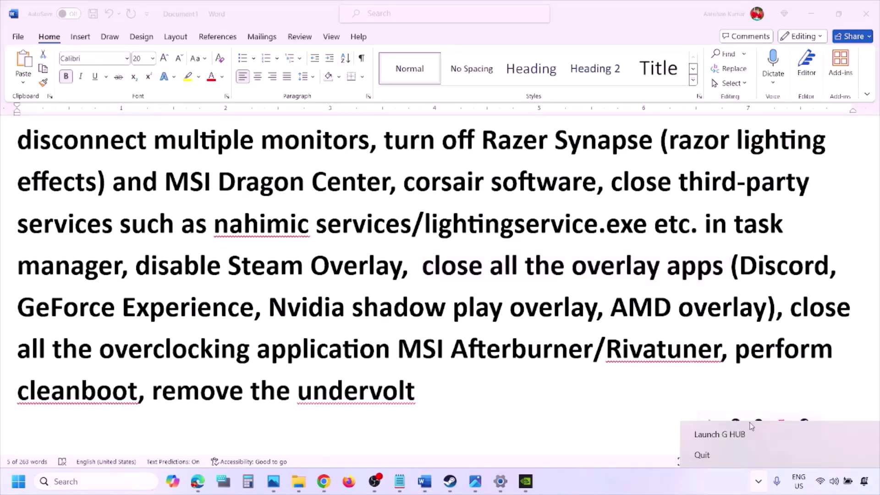
{"action": "left_click", "coordinate": [728, 455]}
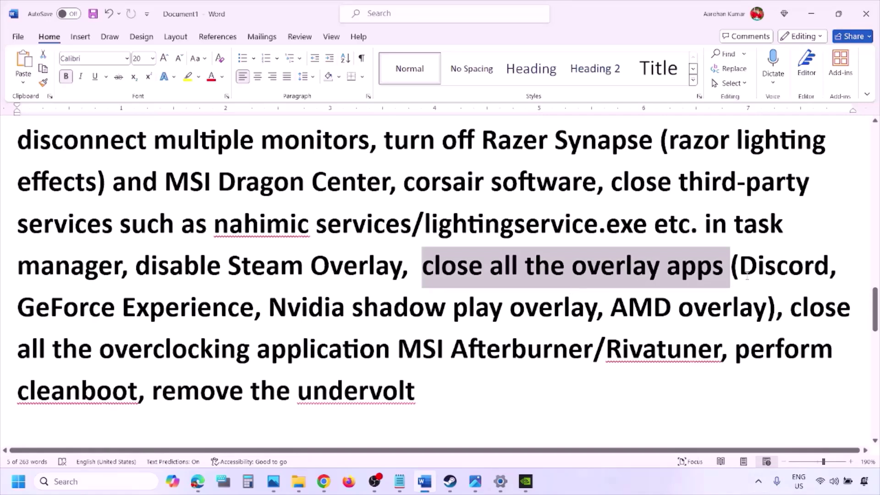
{"action": "left_click", "coordinate": [758, 482]}
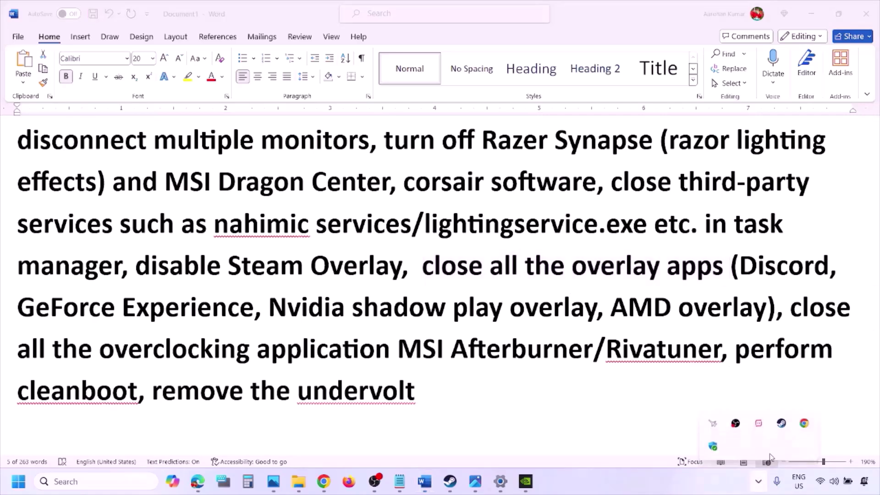
{"action": "right_click", "coordinate": [760, 427]}
{"action": "left_click", "coordinate": [779, 418]}
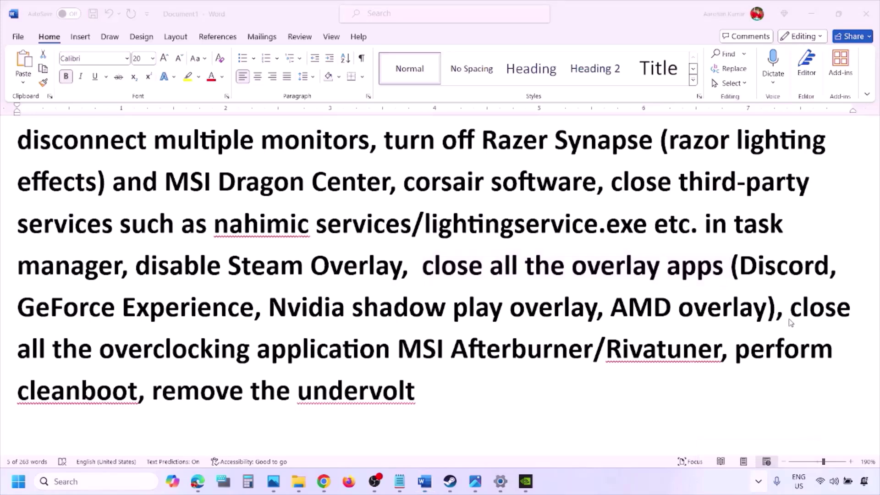
Highlight the advice "close all the overclocking application MSI" and quit MSI Afterburner running in the background
{"action": "left_click_drag", "start_coordinate": [793, 310], "coordinate": [422, 351]}
{"action": "left_click", "coordinate": [758, 482]}
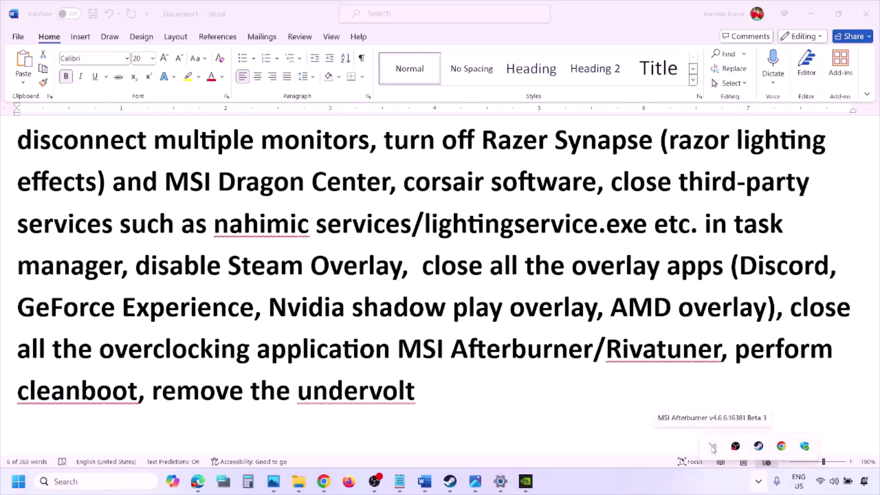
{"action": "right_click", "coordinate": [712, 448]}
{"action": "left_click", "coordinate": [738, 440]}
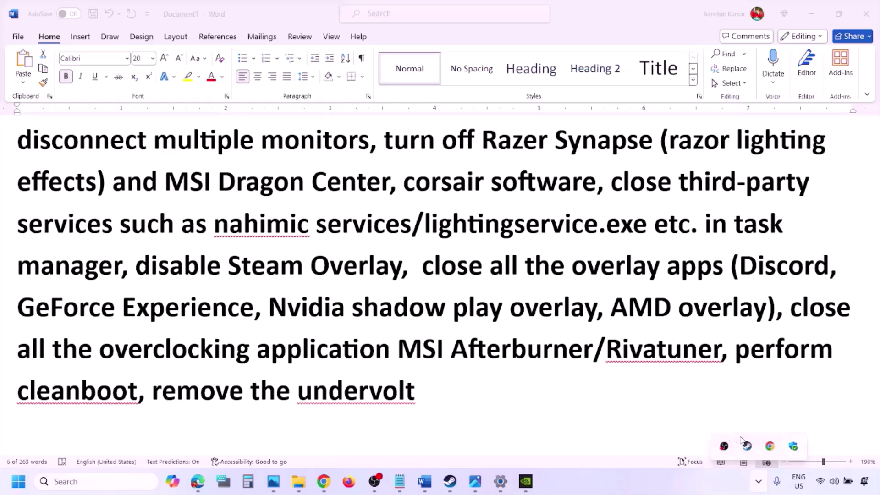
{"action": "left_click", "coordinate": [759, 481]}
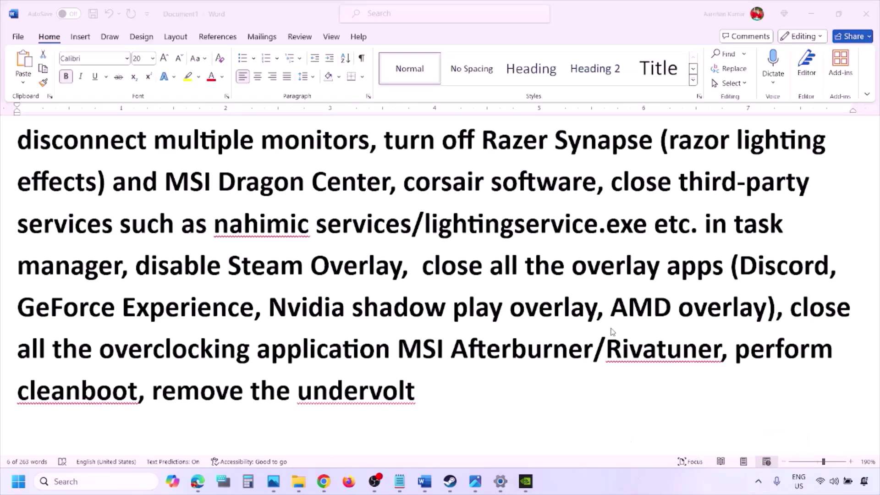